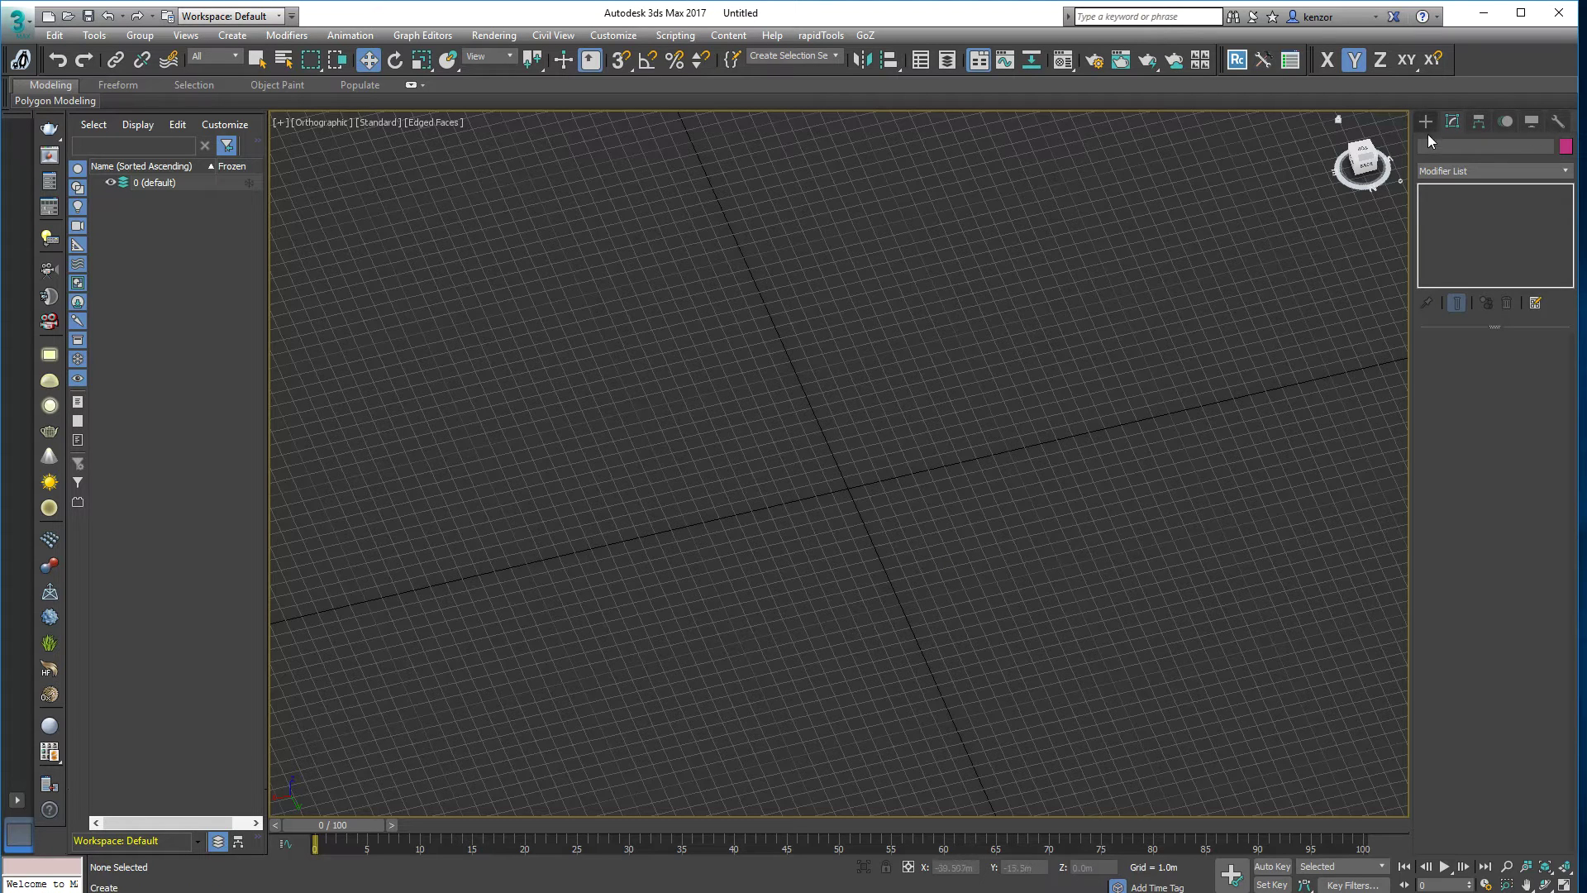
Step: Look through the creation, modification, hierarchy, motion, display and utility command sets
click(1426, 120)
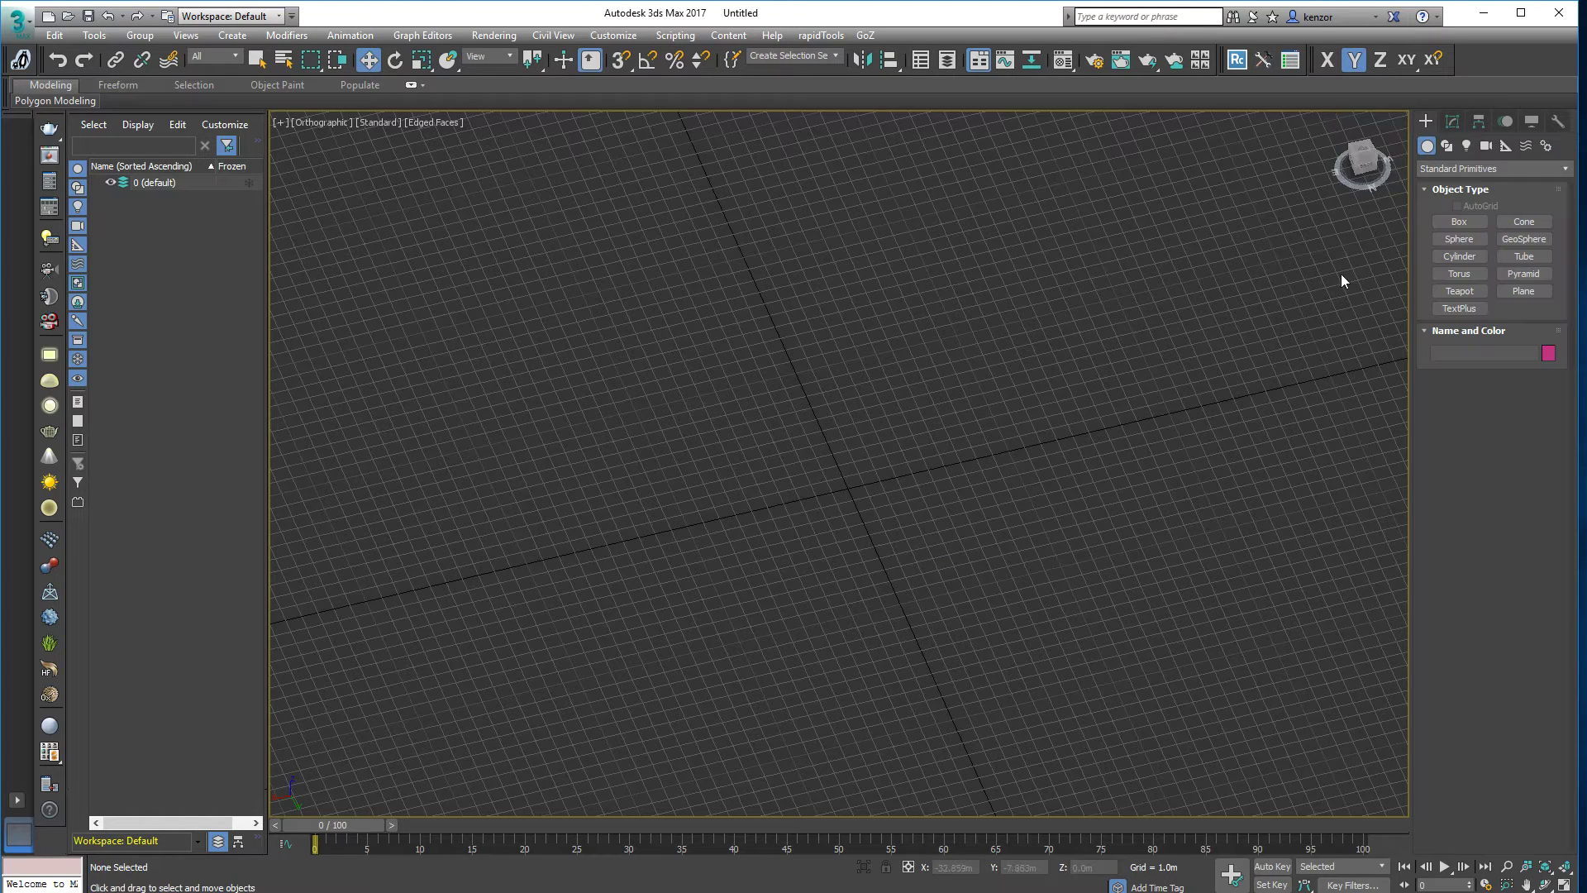
click(1456, 120)
click(1479, 120)
click(1505, 121)
click(1531, 122)
click(1556, 122)
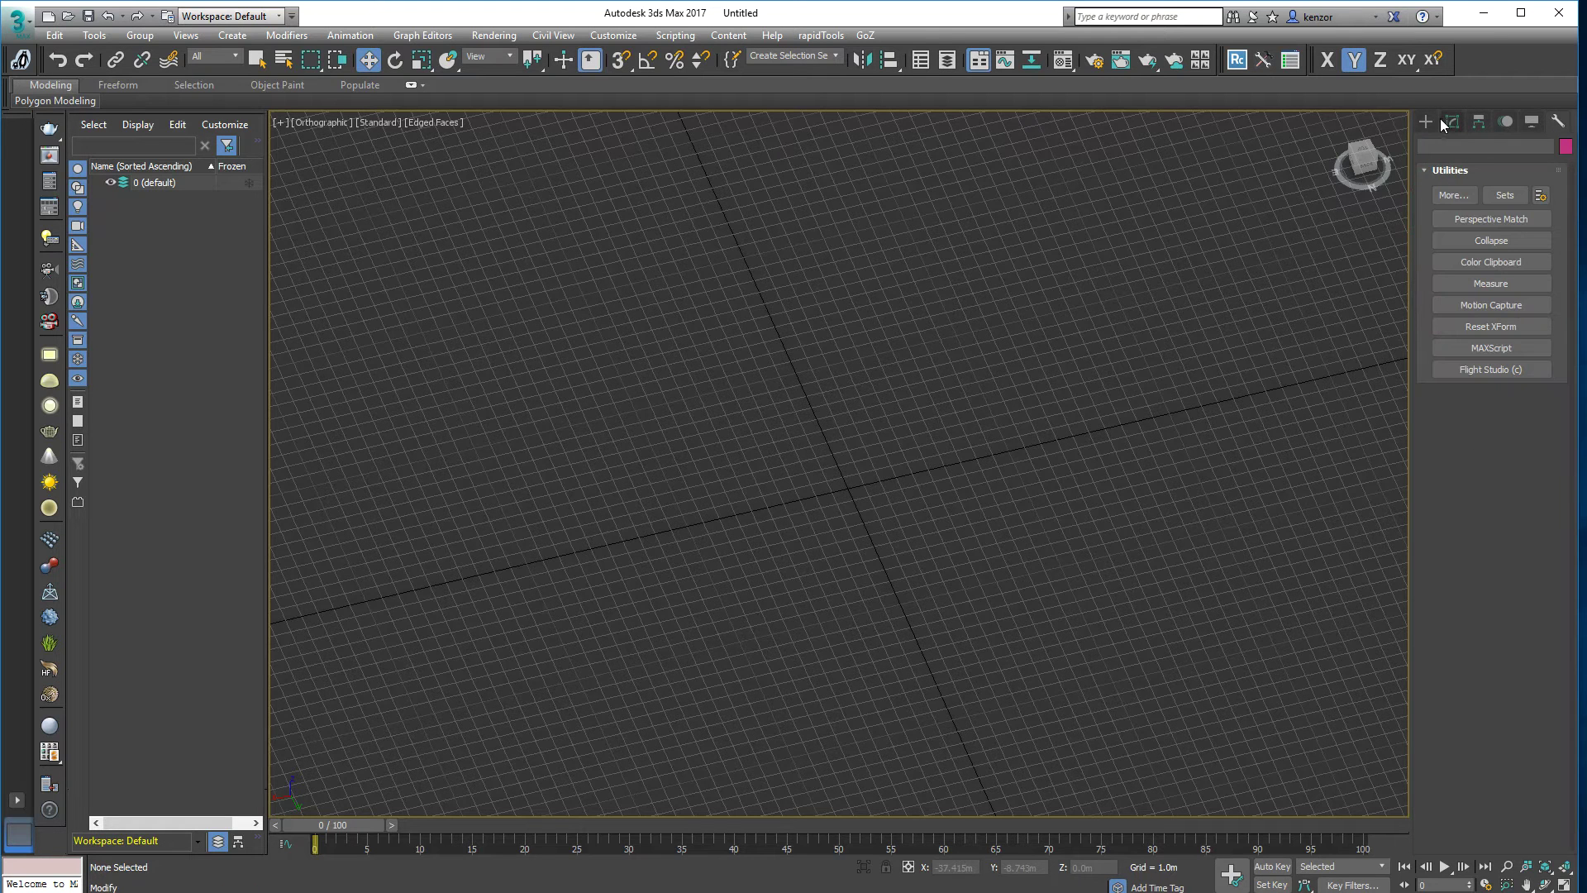
click(1427, 122)
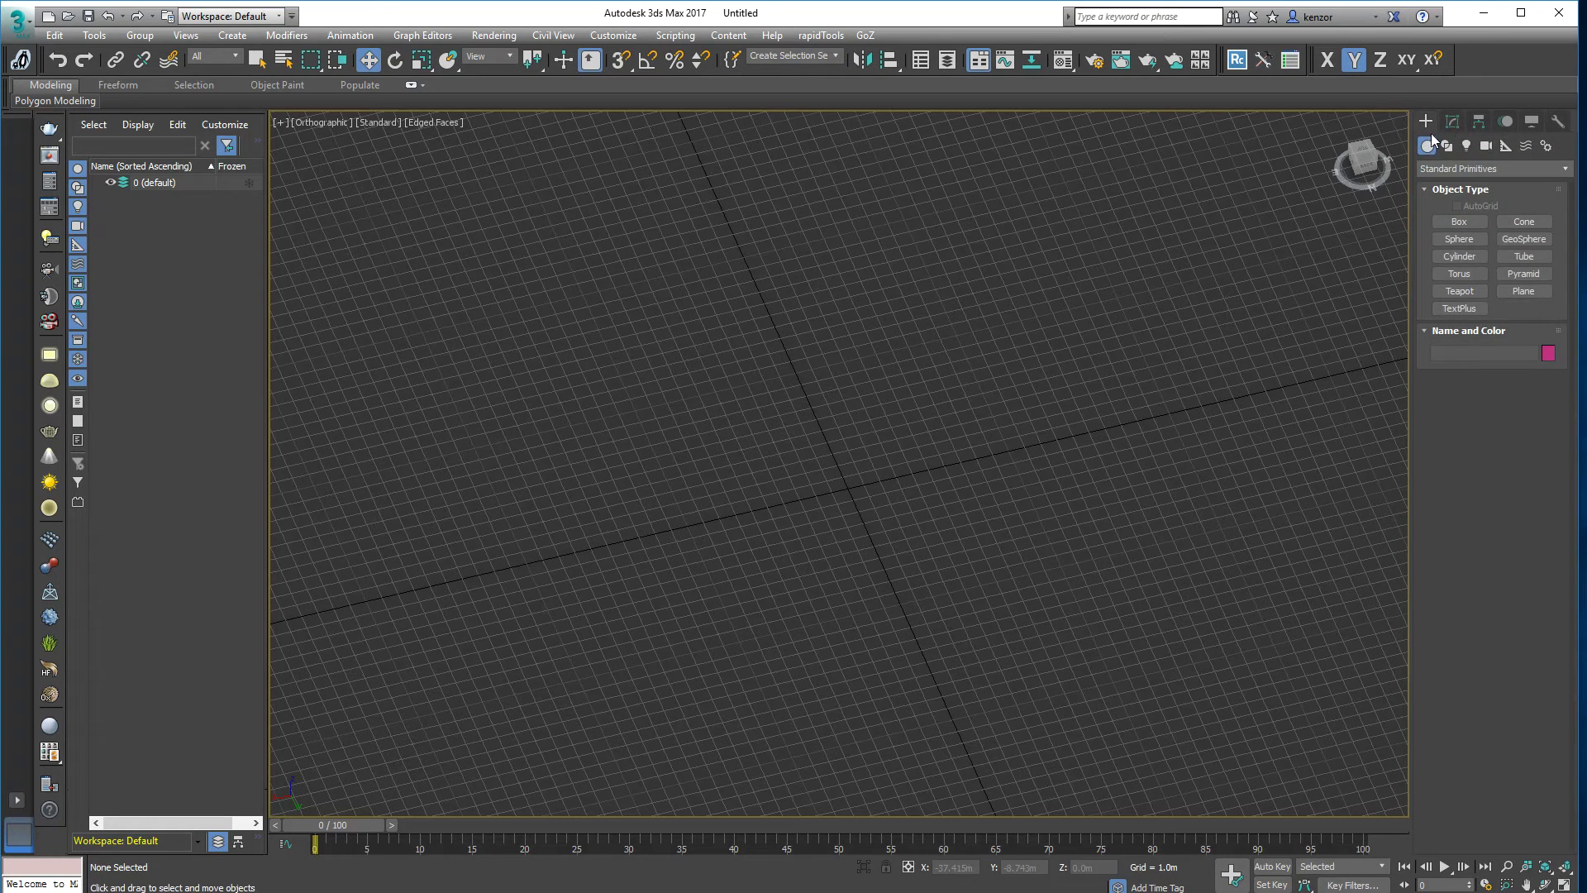
click(1447, 125)
Step: Create a box left of the grid centre and draw a circle shape to the right of it
click(1425, 124)
click(1458, 221)
drag(645, 392, 880, 448)
click(881, 364)
click(1446, 147)
click(1458, 252)
drag(1020, 341, 1109, 365)
Step: Place a target spot light to the right of the circle, aimed back towards the box
click(1465, 147)
click(1198, 276)
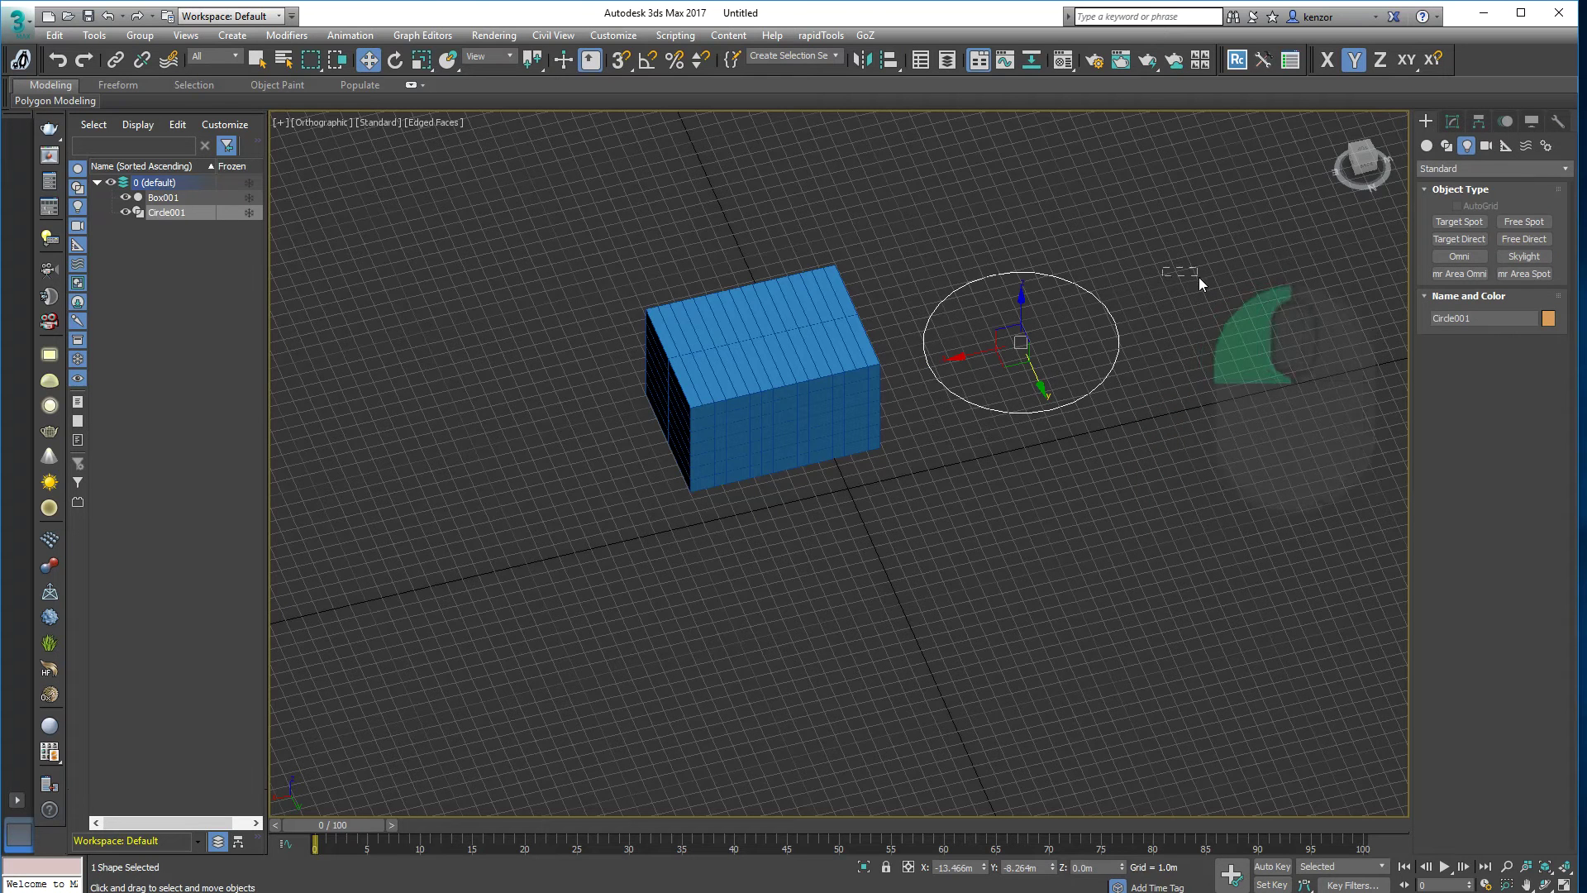
click(1460, 222)
drag(1177, 316, 903, 452)
key(w)
Step: Delete the box, the circle and the target spot light together
middle_drag(1192, 252, 1137, 268)
drag(524, 216, 1198, 610)
key(Delete)
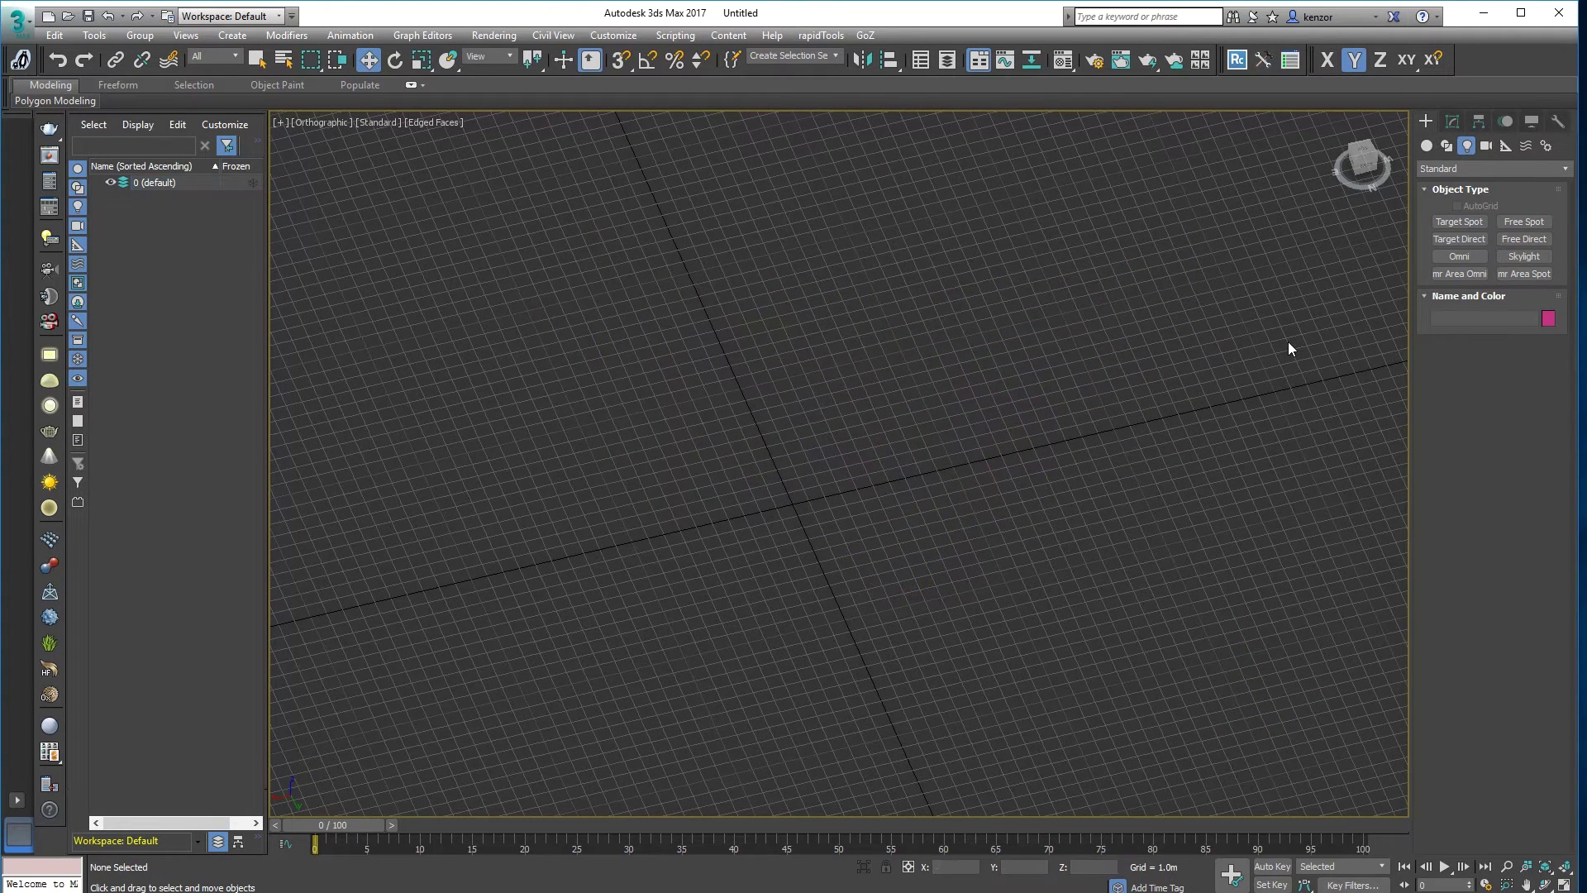
Step: Create a standard box near the grid centre, about 14.1 m long, 16 m wide and 14.7 m high
click(1426, 146)
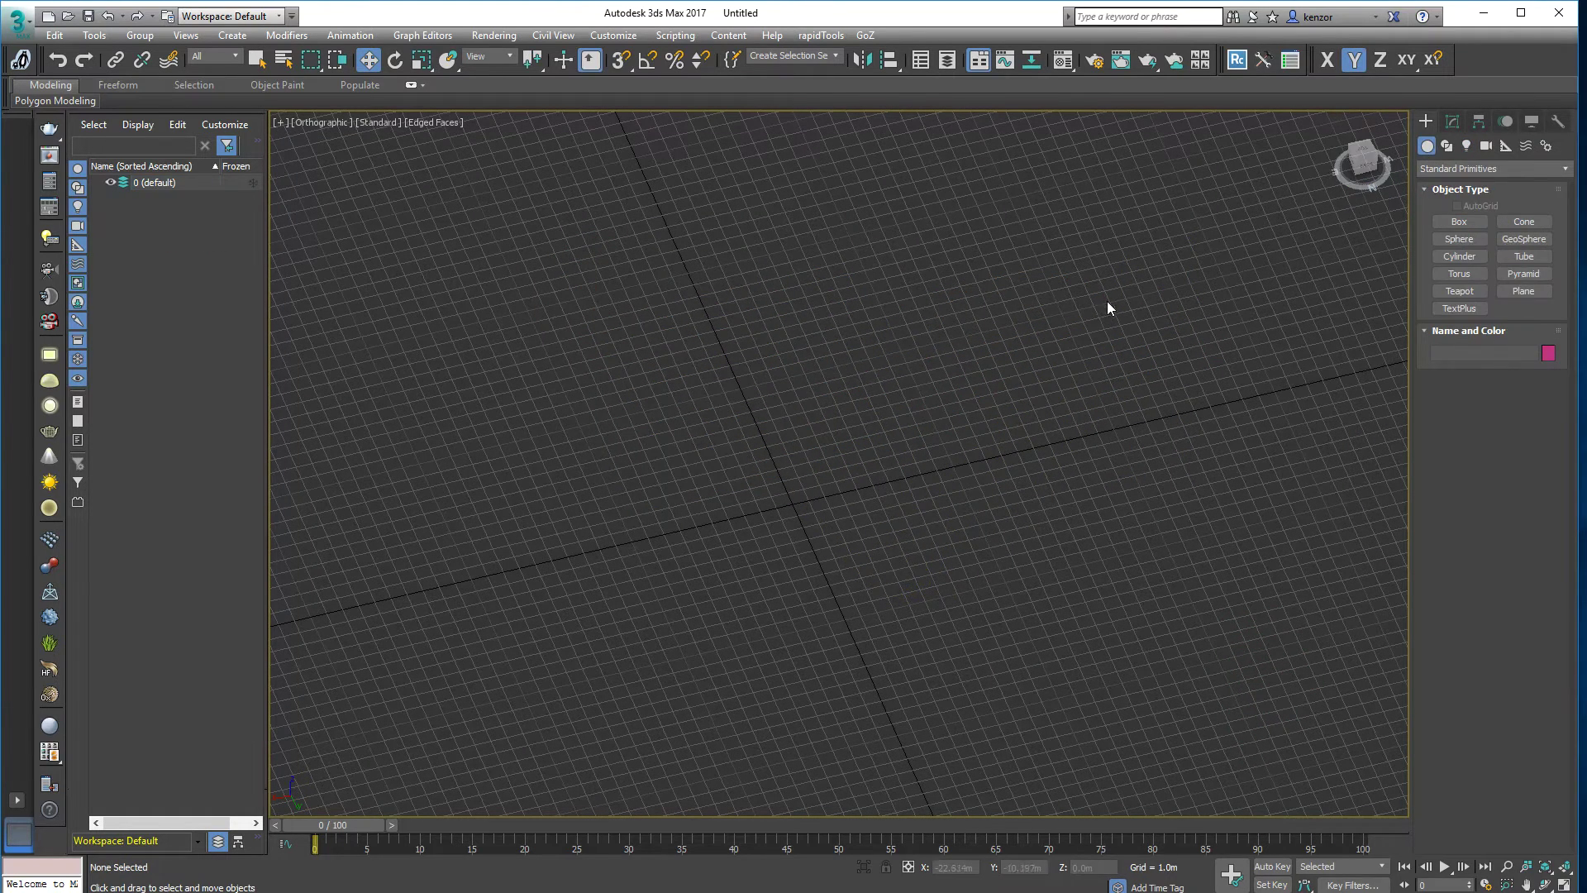
click(1464, 224)
middle_drag(858, 426, 947, 403)
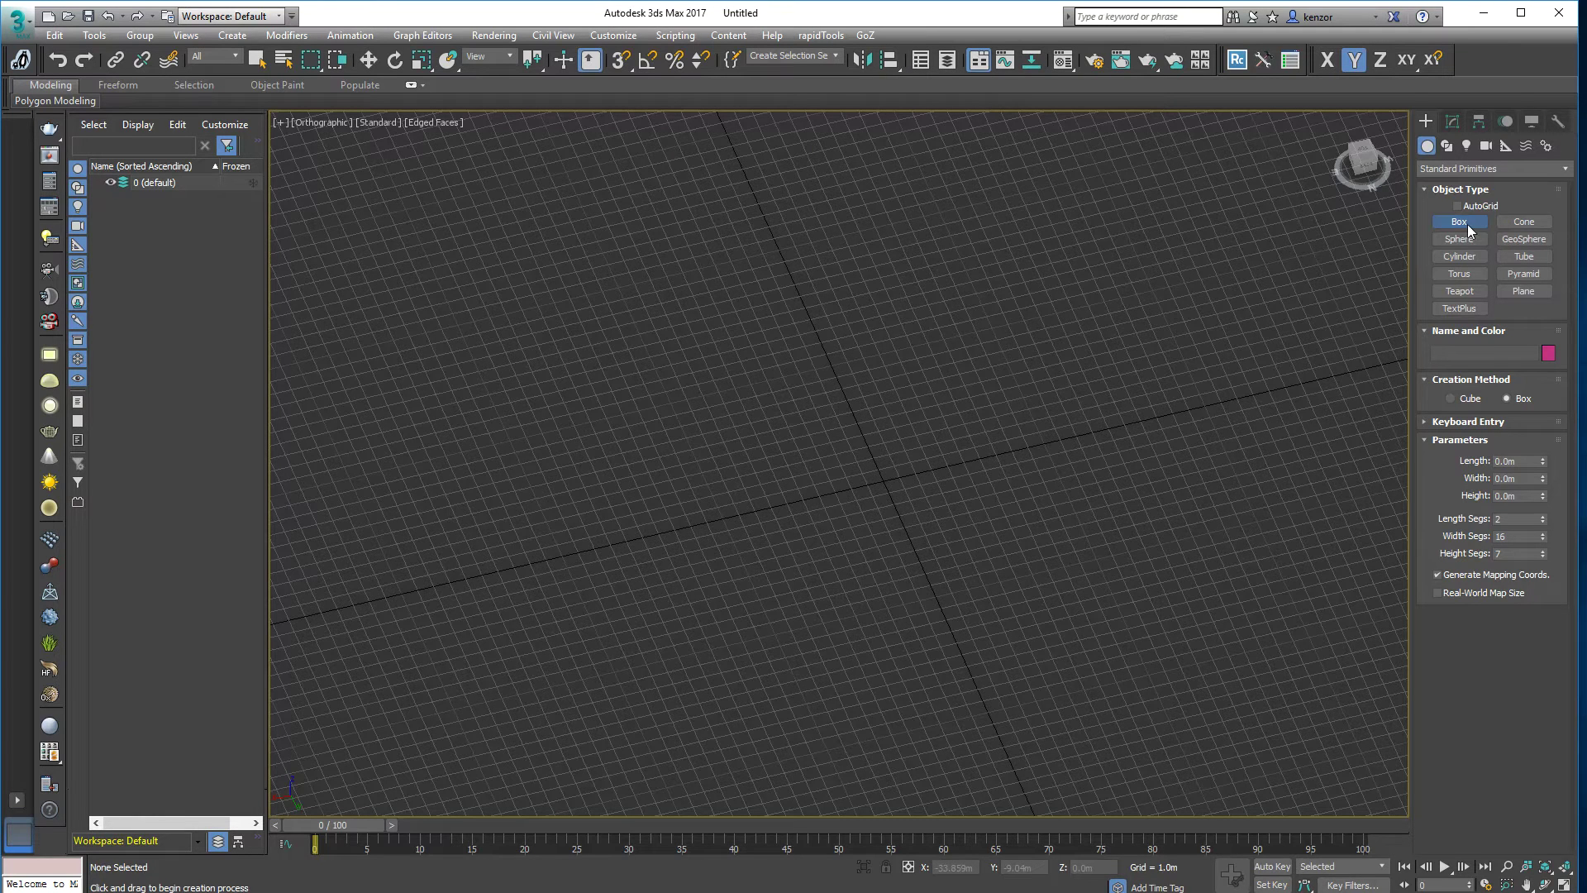
drag(719, 424, 1053, 525)
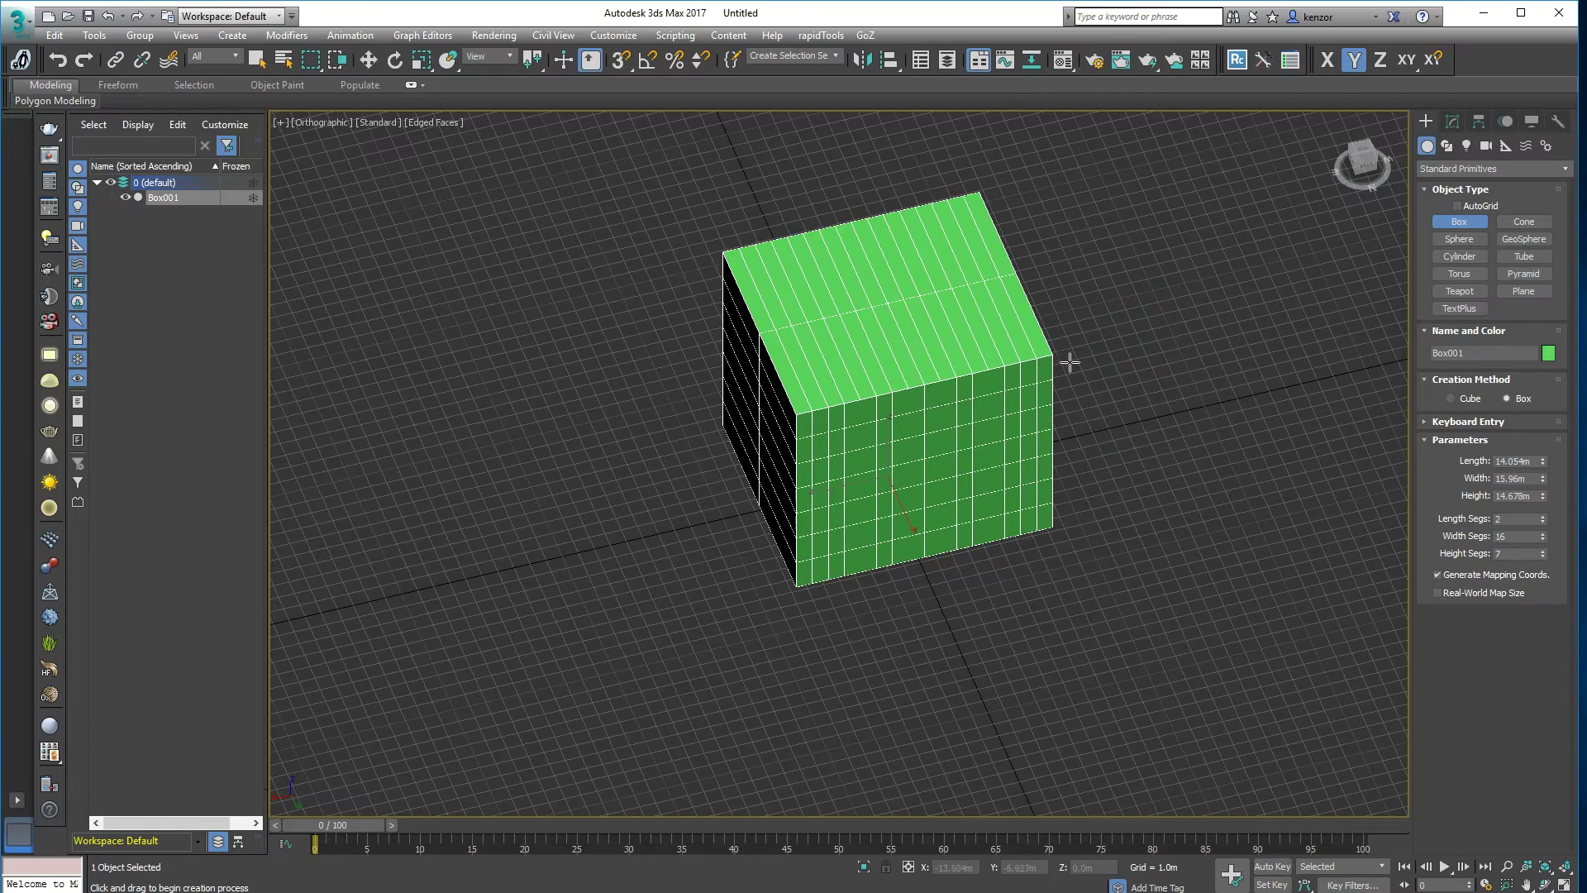
Step: Create a smaller second box to the left of the first, with a base about 11.8 by 11.8 m
alt+middle_drag(1066, 344, 1198, 329)
drag(503, 474, 762, 559)
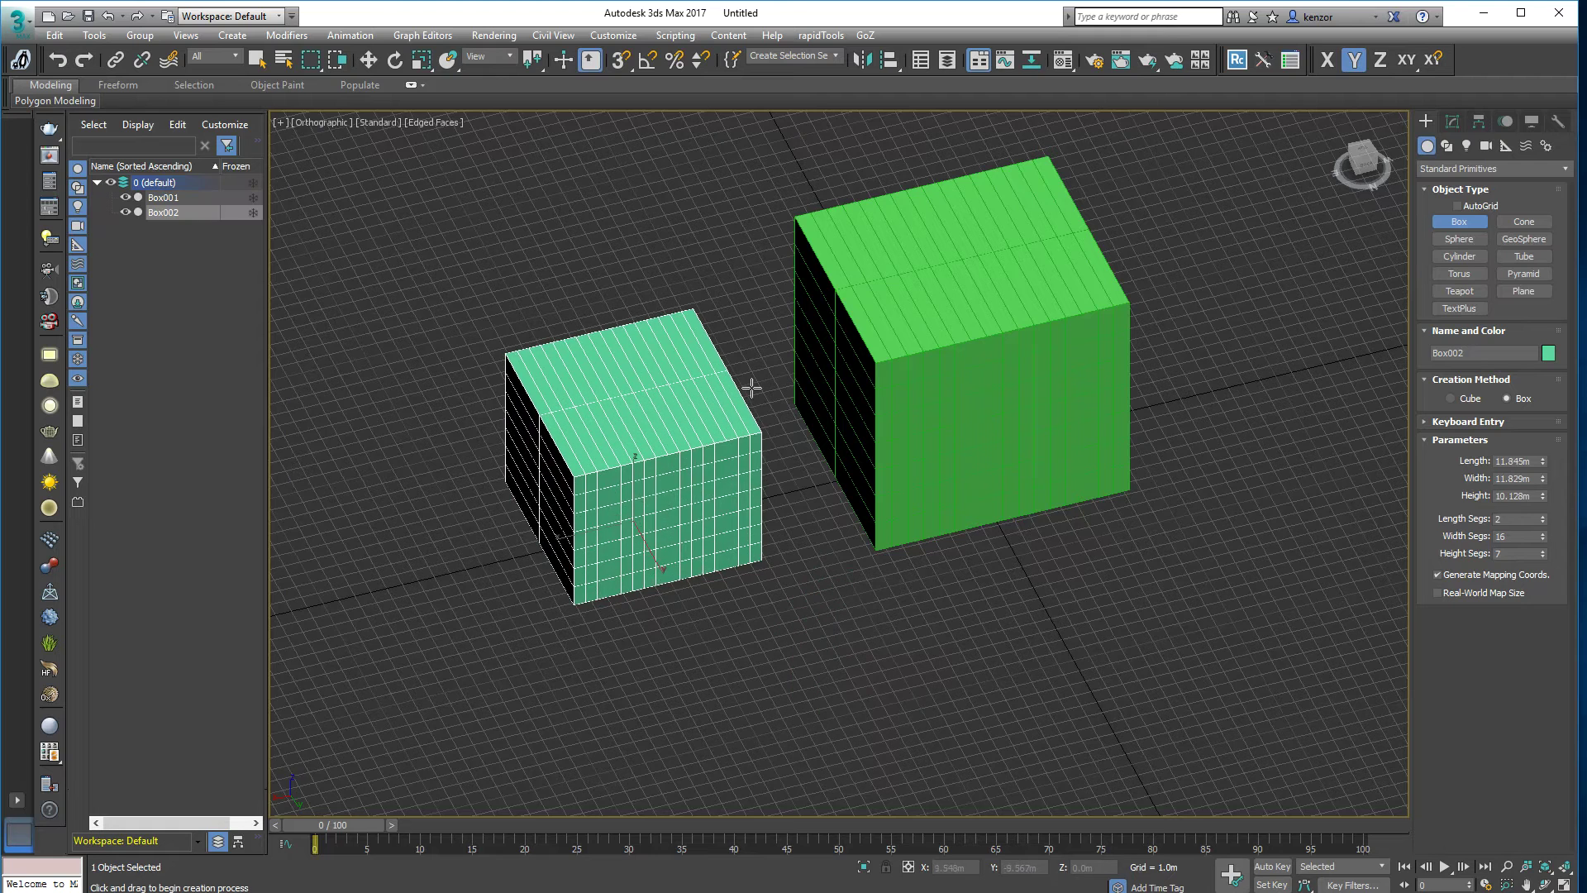
click(754, 361)
middle_drag(808, 367, 759, 383)
key(w)
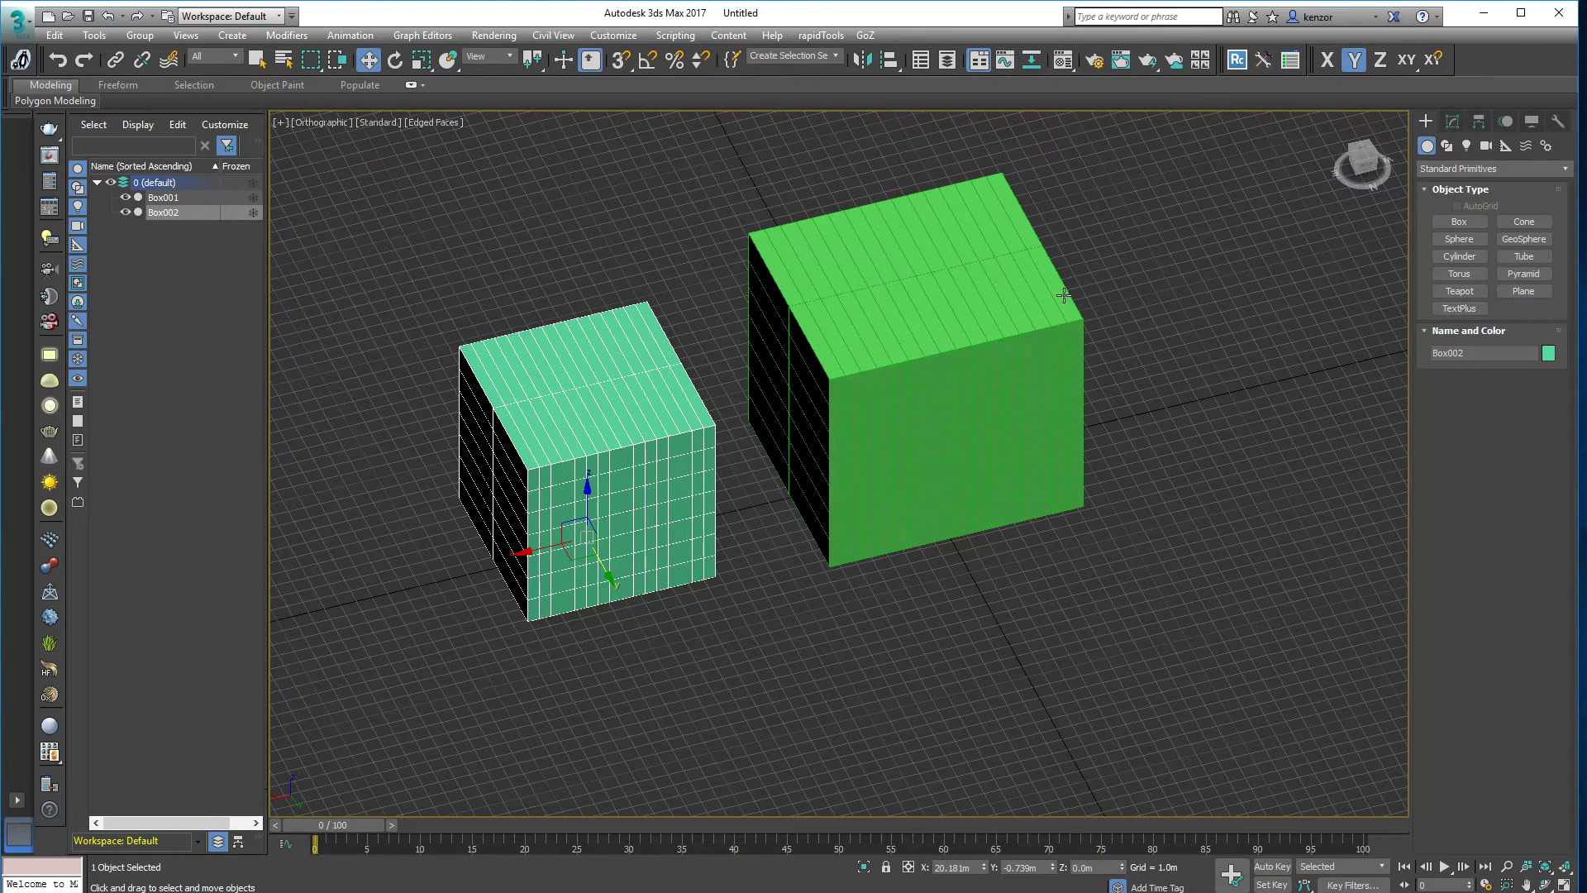
Step: Create a sphere of about 9.9 m radius beside the large box and a cylinder about 7.2 m in radius and 11.8 m high in front
middle_drag(1328, 314, 1234, 305)
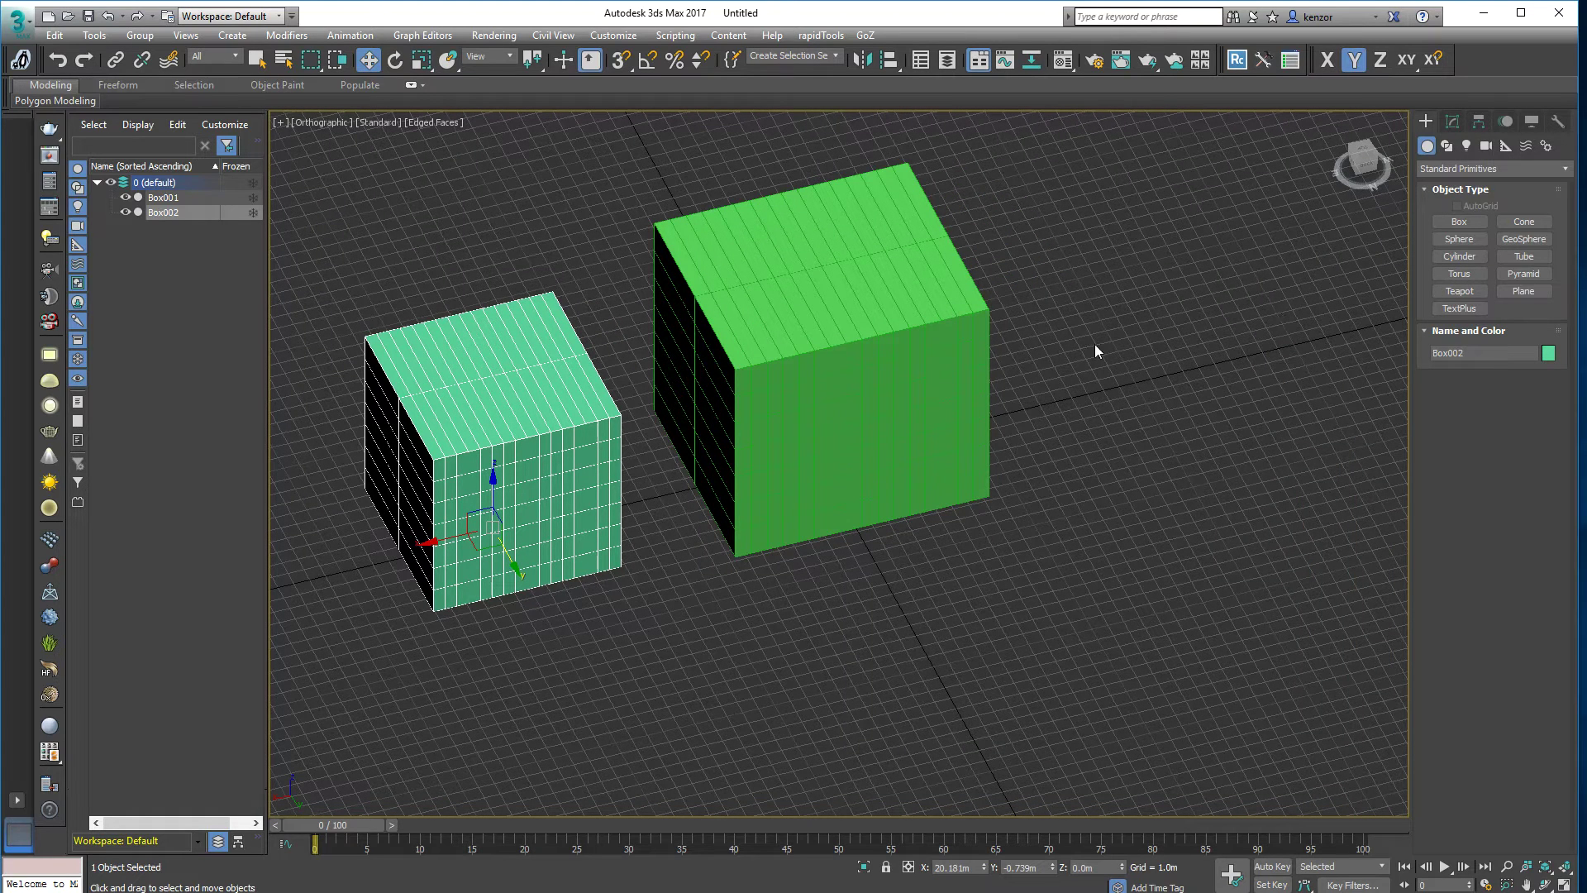
click(1460, 239)
drag(1076, 361, 1222, 419)
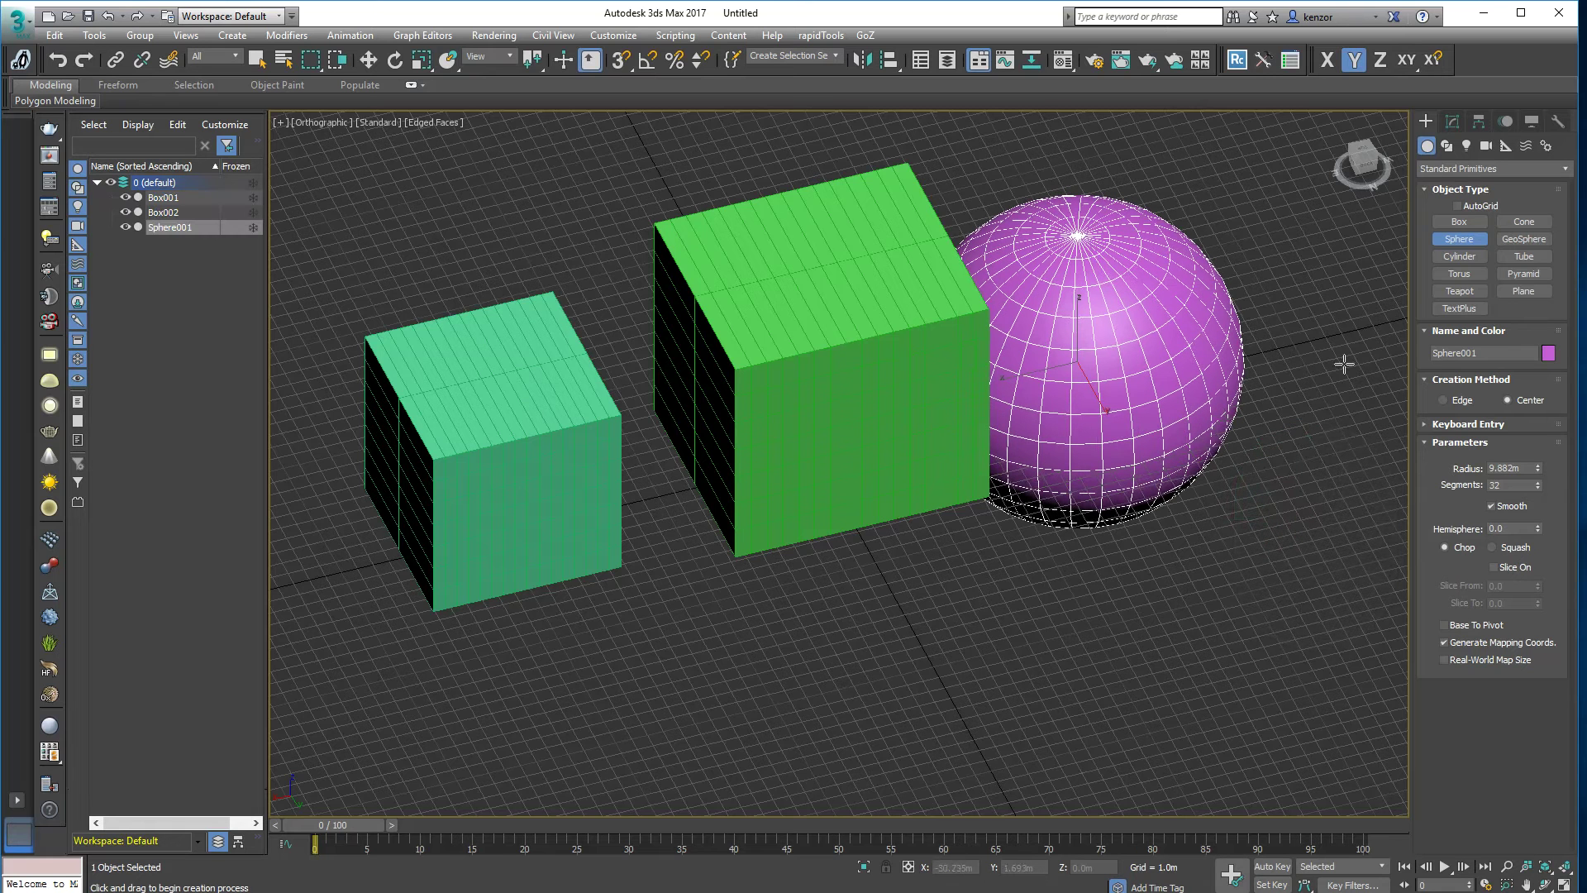
click(1459, 256)
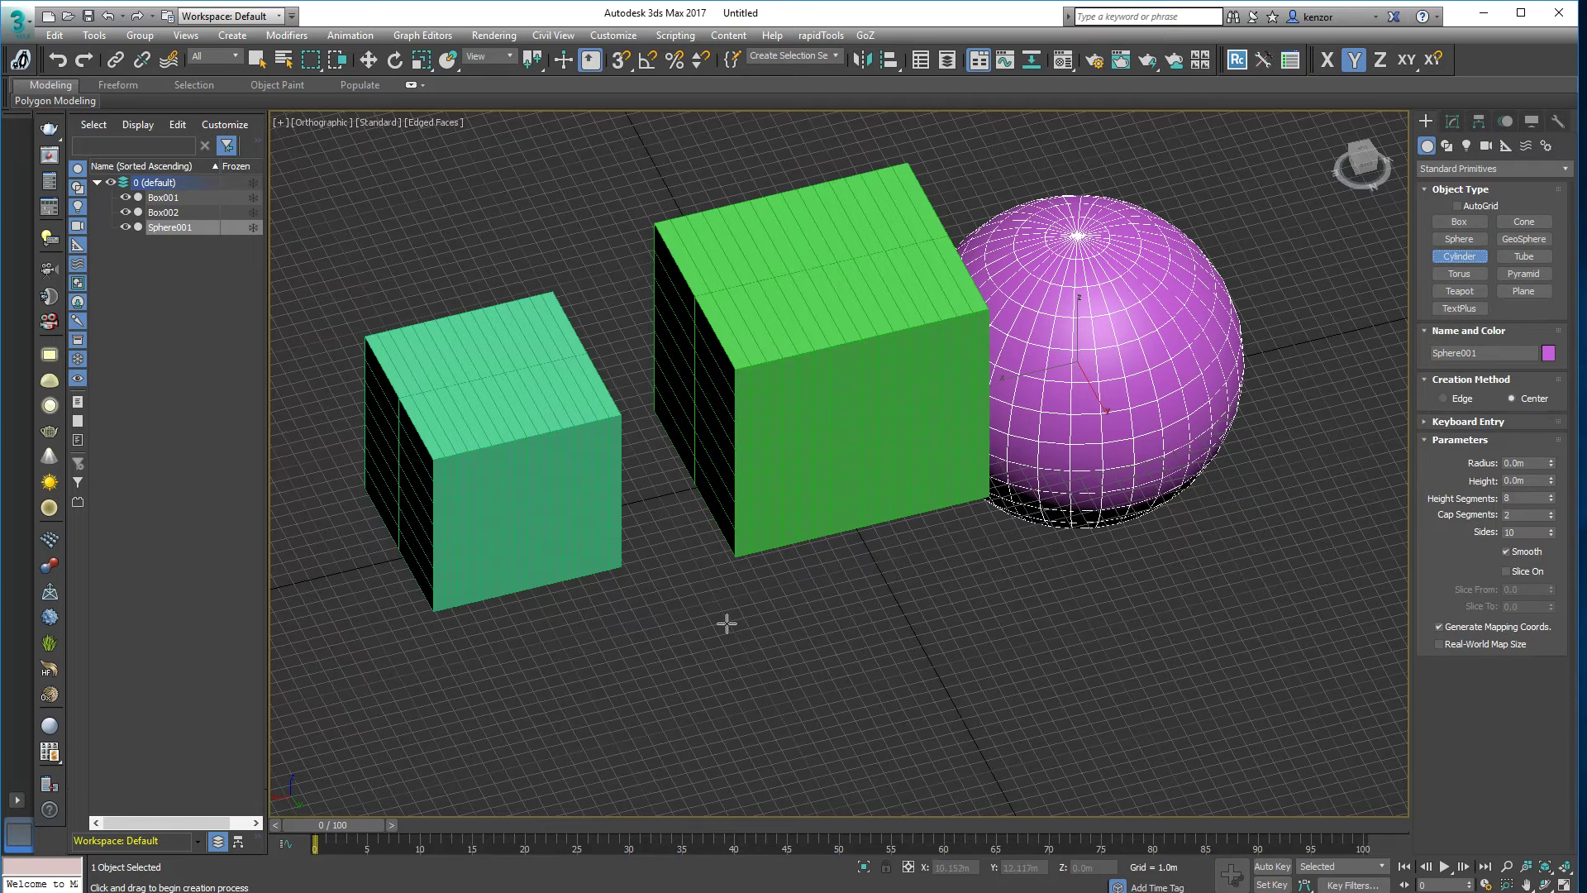
drag(747, 628, 865, 652)
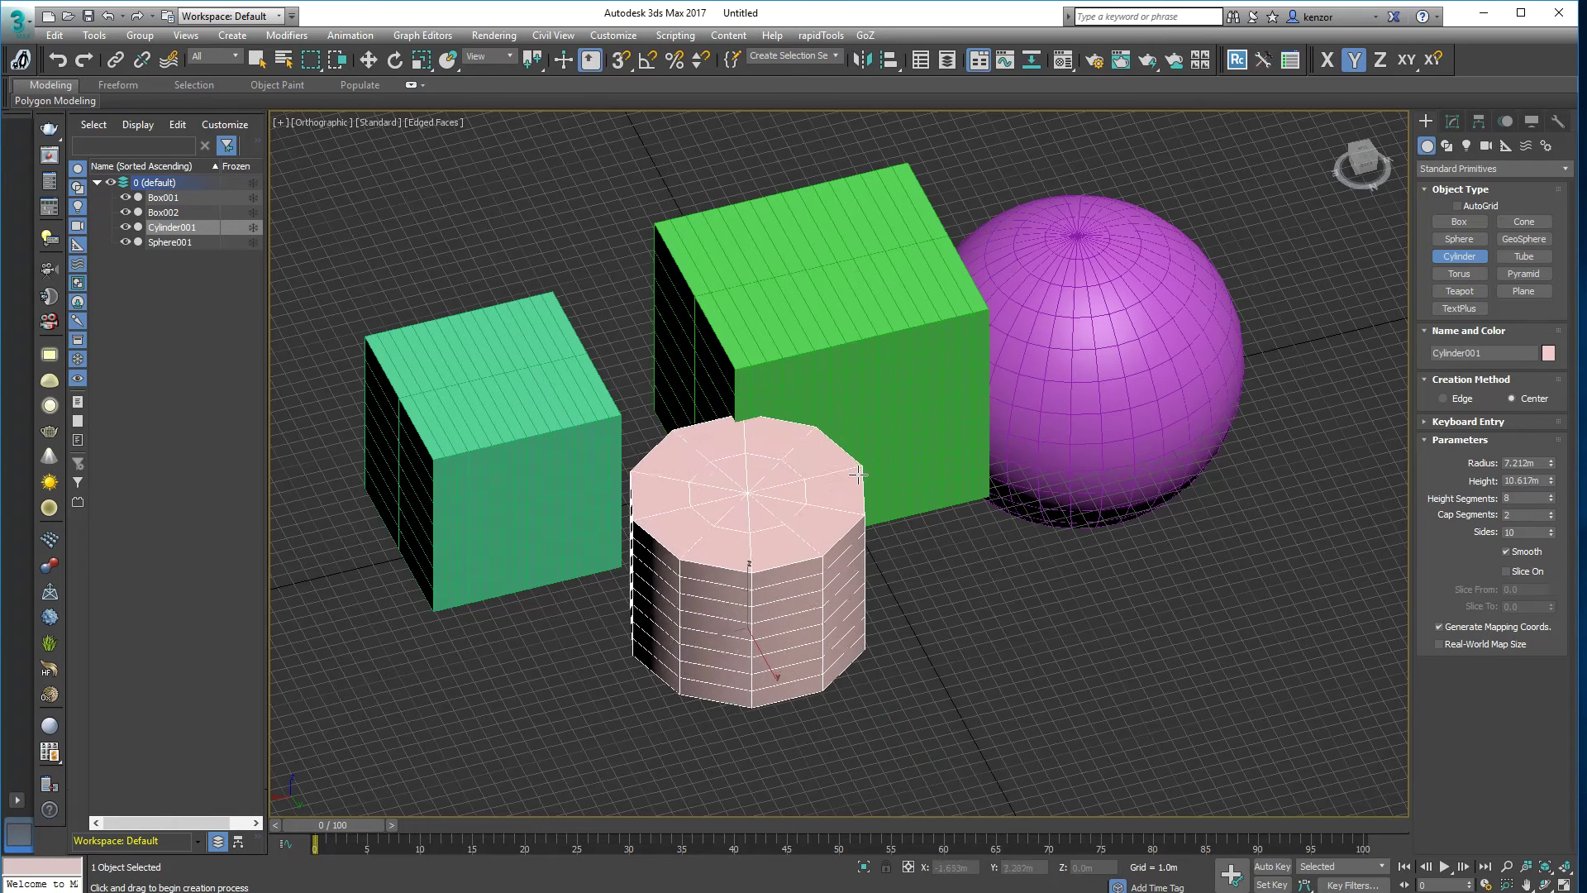
click(866, 456)
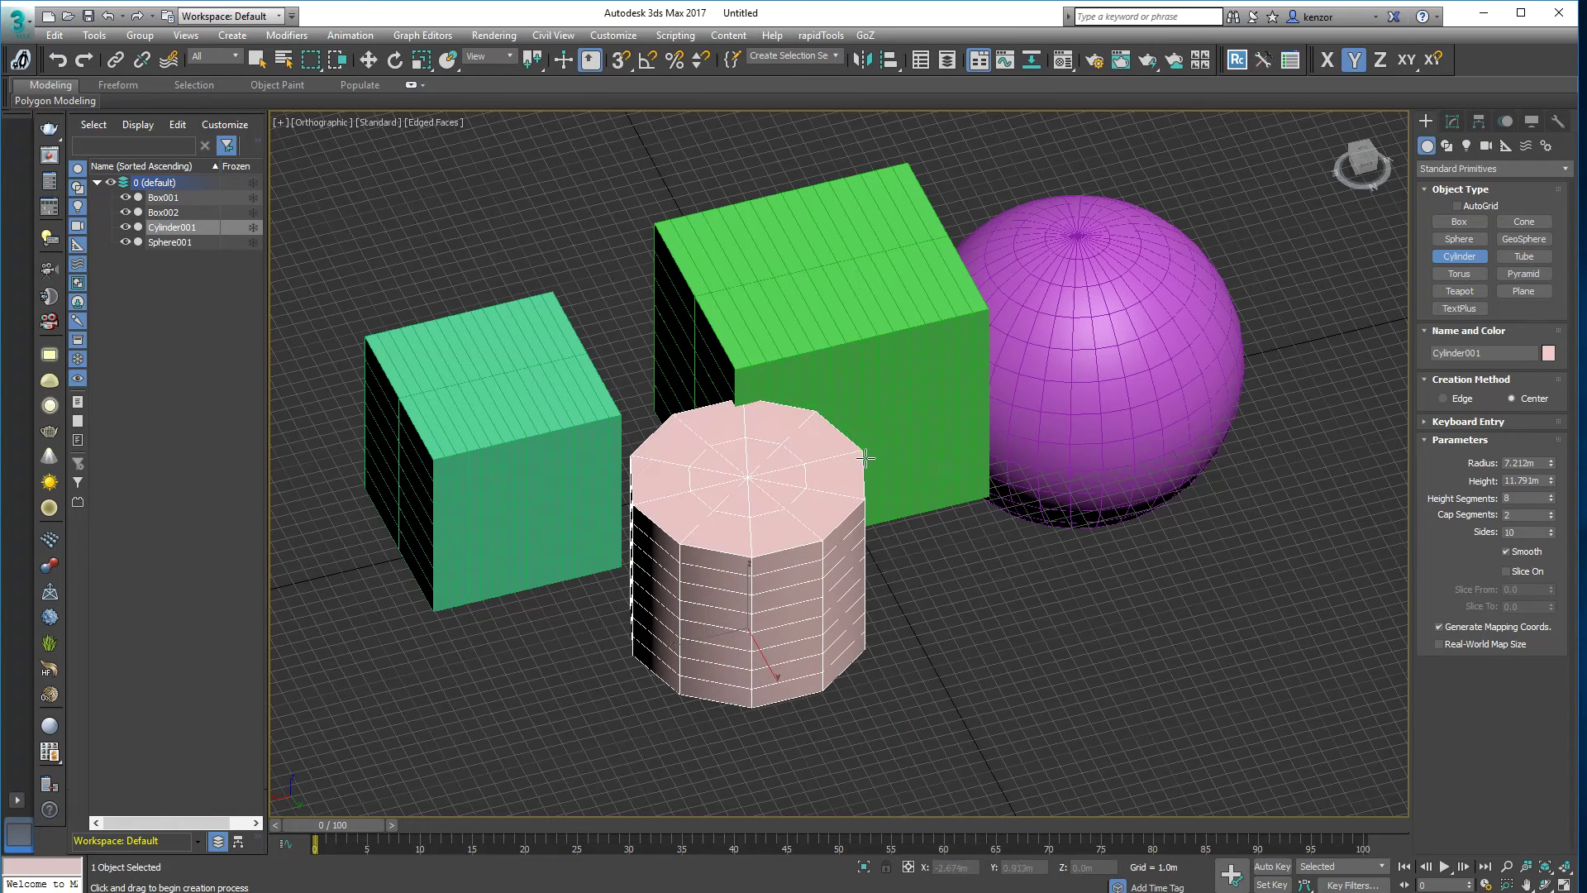
Step: Create a tube to the right of the cylinder with radii of about 9 m and 5.5 m
click(1523, 256)
drag(970, 592, 1104, 641)
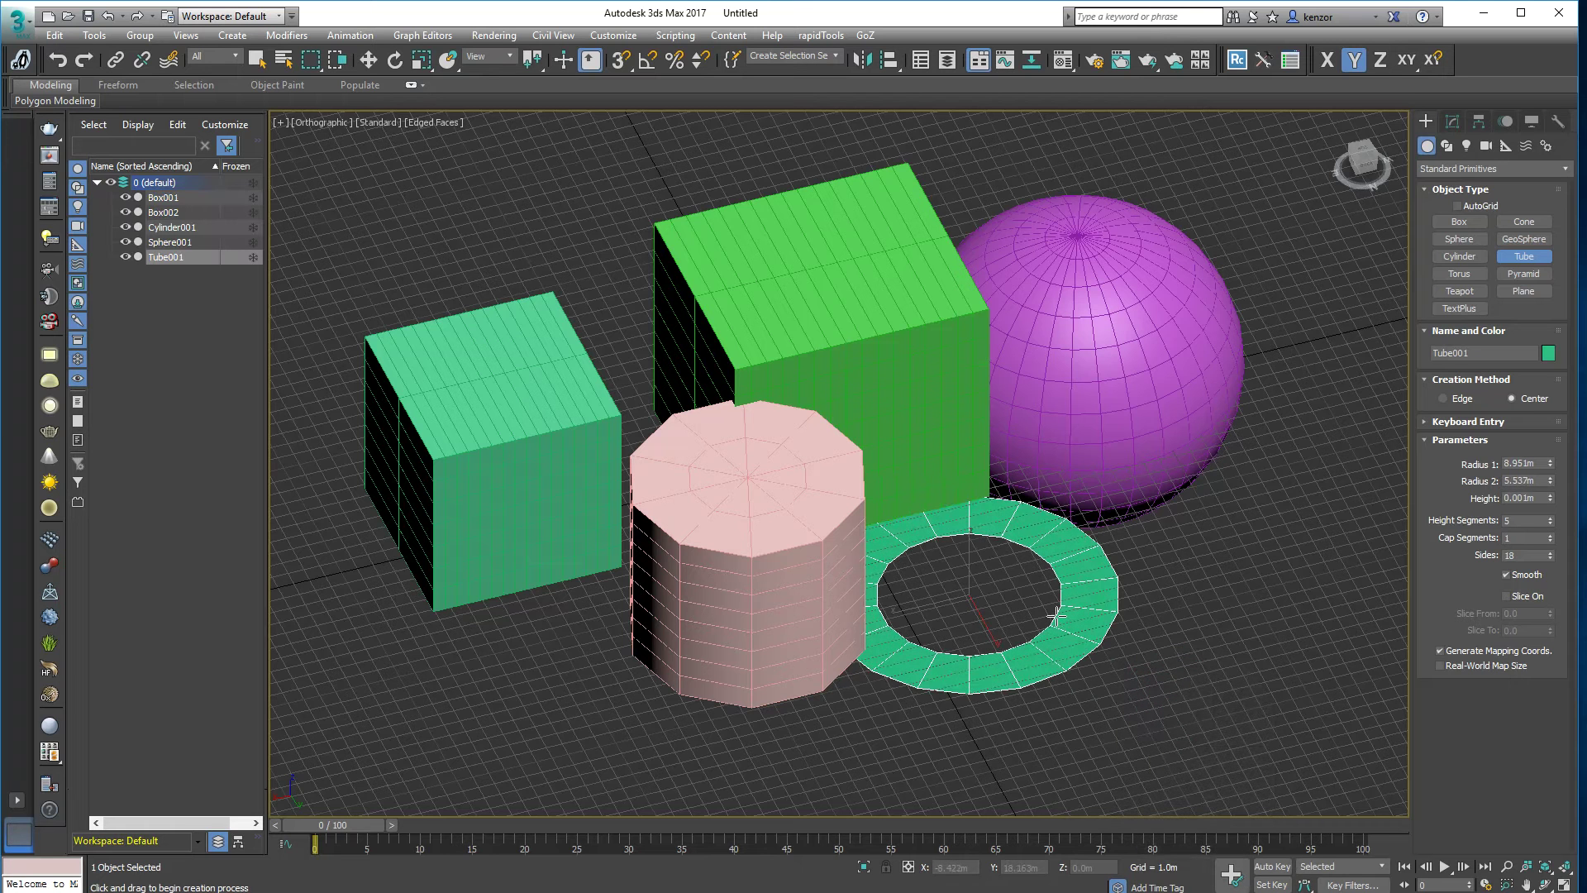
click(1056, 616)
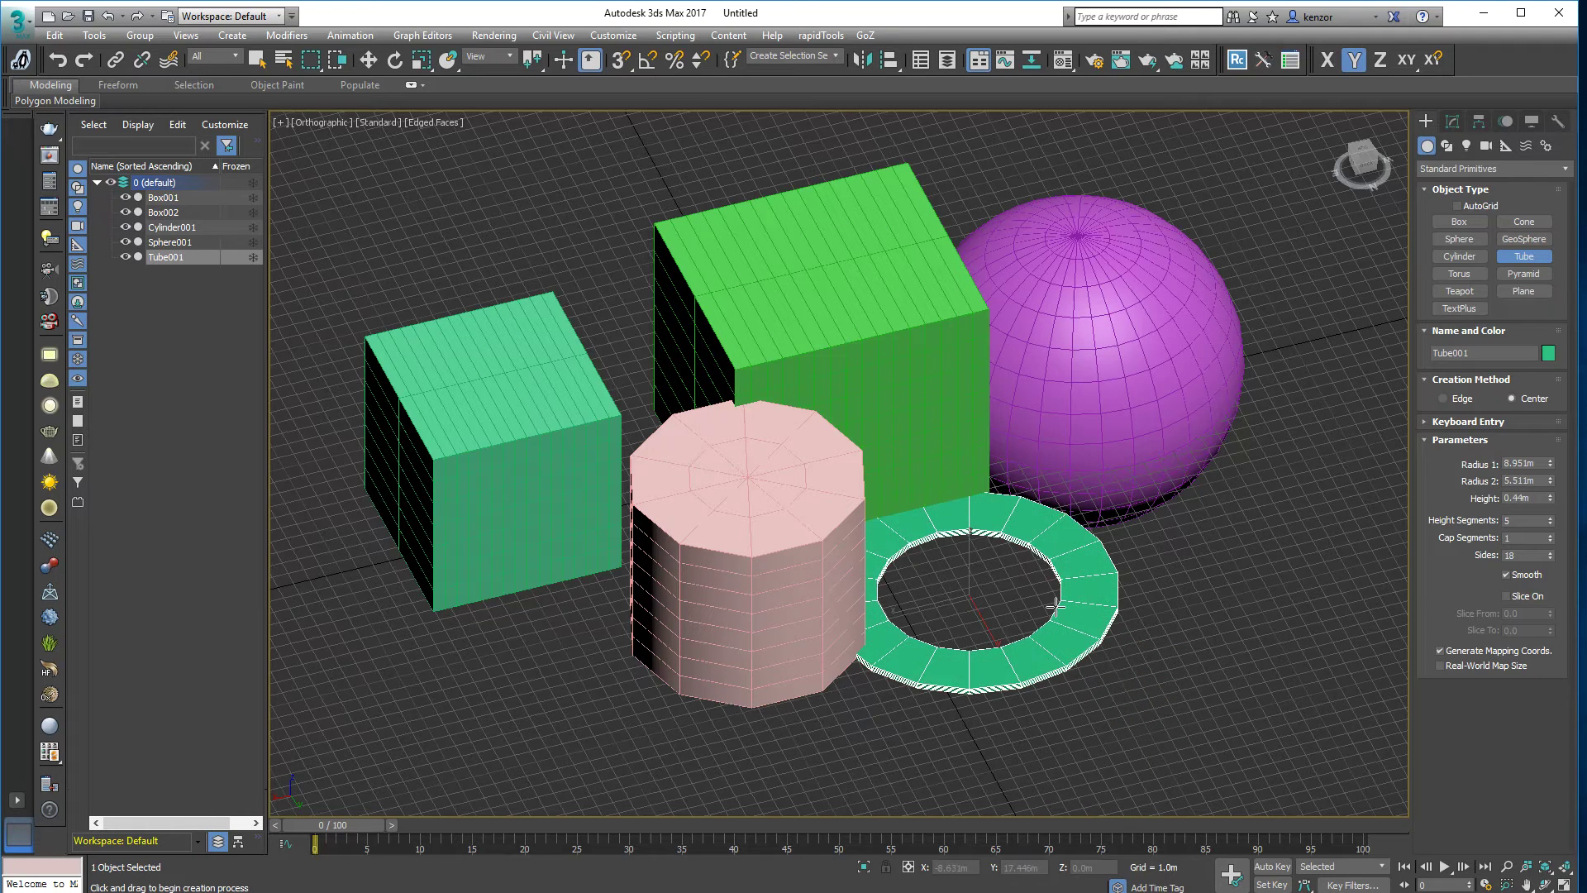
click(1058, 527)
middle_drag(1158, 509, 1119, 475)
key(w)
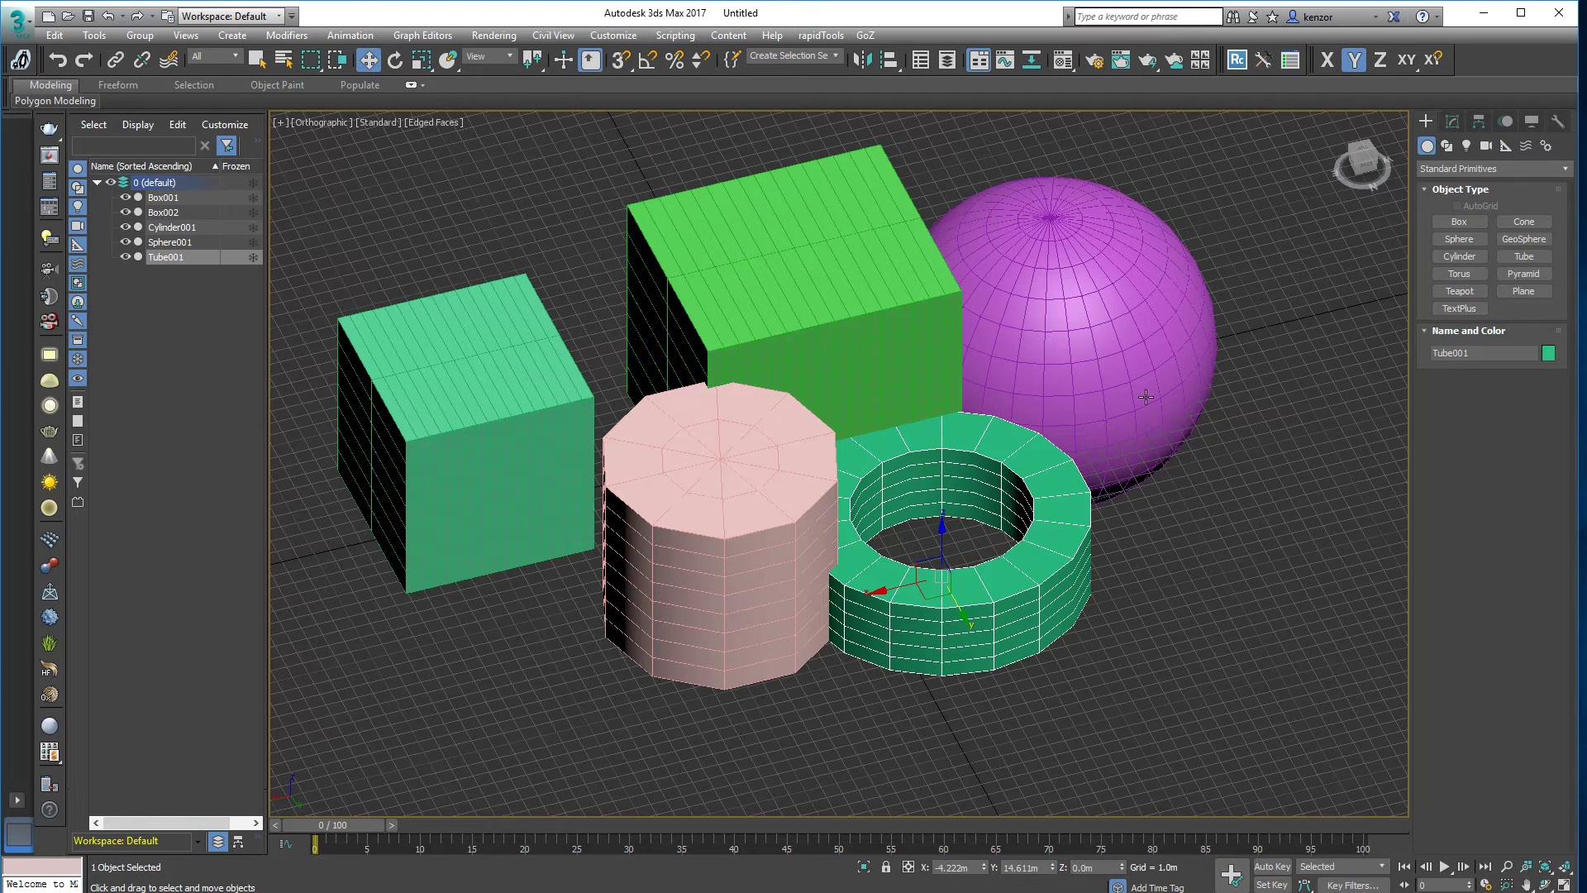
Step: Create a torus to the right of the tube with a main radius of about 5.9 m
middle_drag(1346, 326, 1419, 294)
click(1457, 274)
drag(1246, 514, 1341, 574)
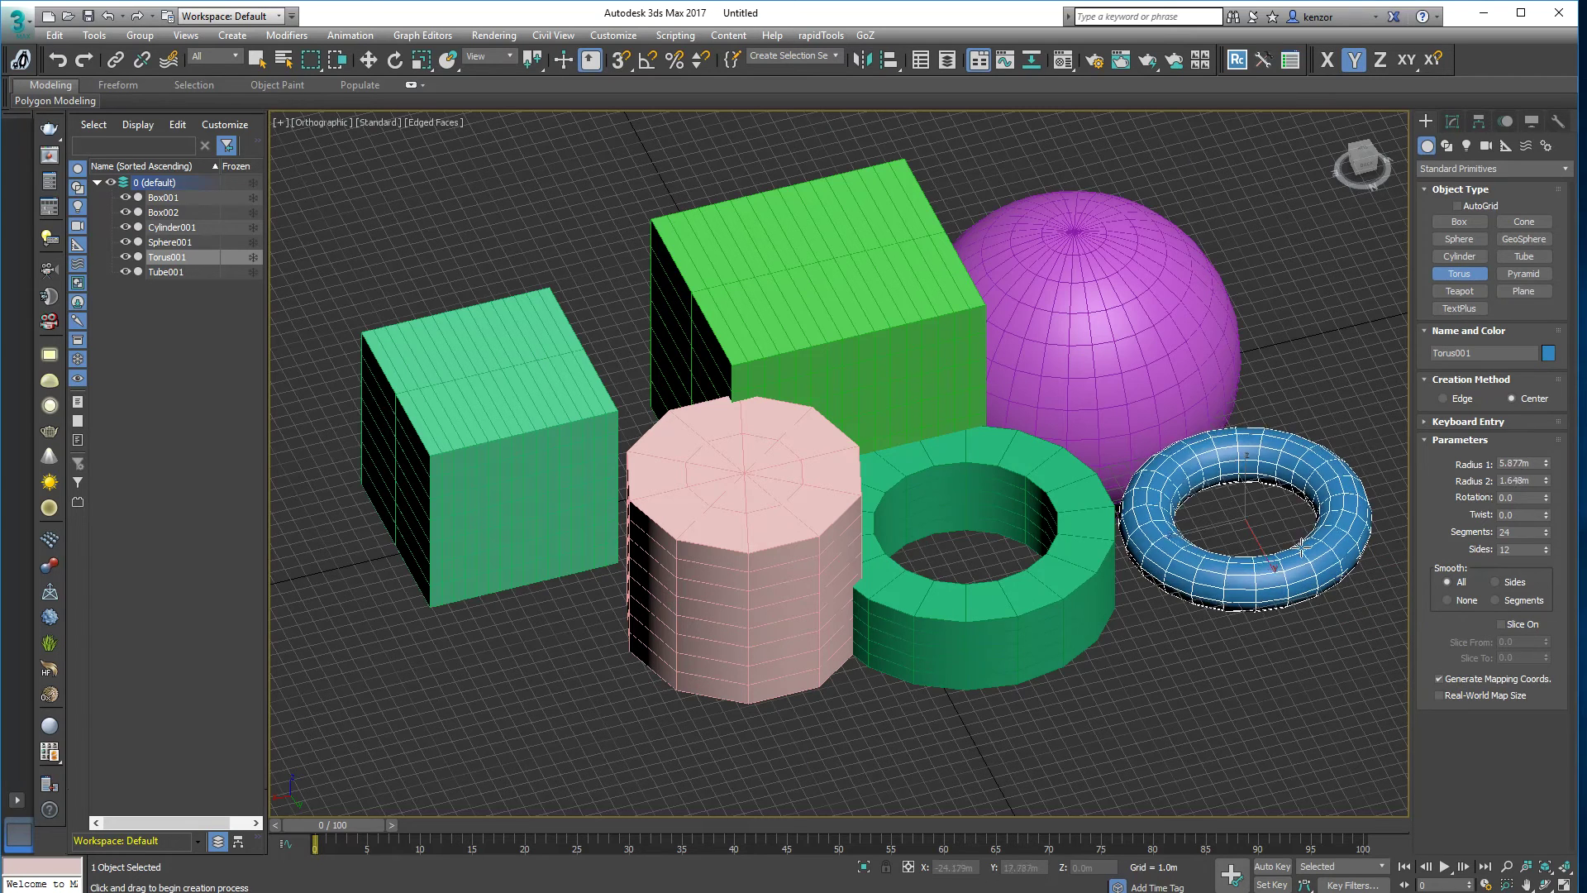
click(1283, 540)
Step: Create a pyramid in front of the small box, about 9 m wide, 7.1 m deep and 7.4 m high
click(1521, 274)
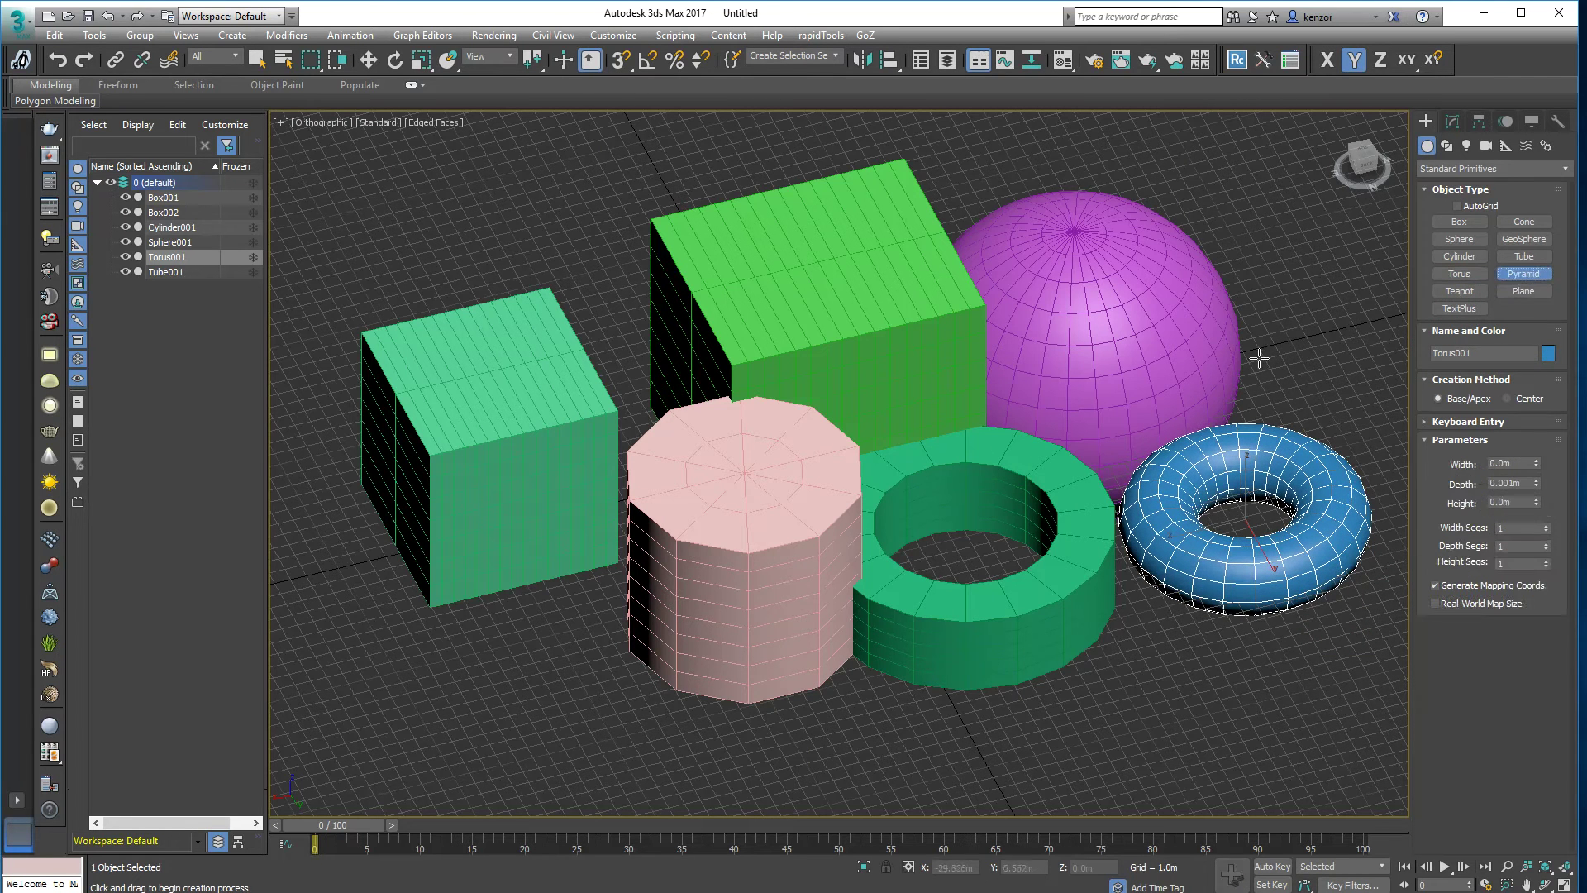
drag(408, 674, 587, 716)
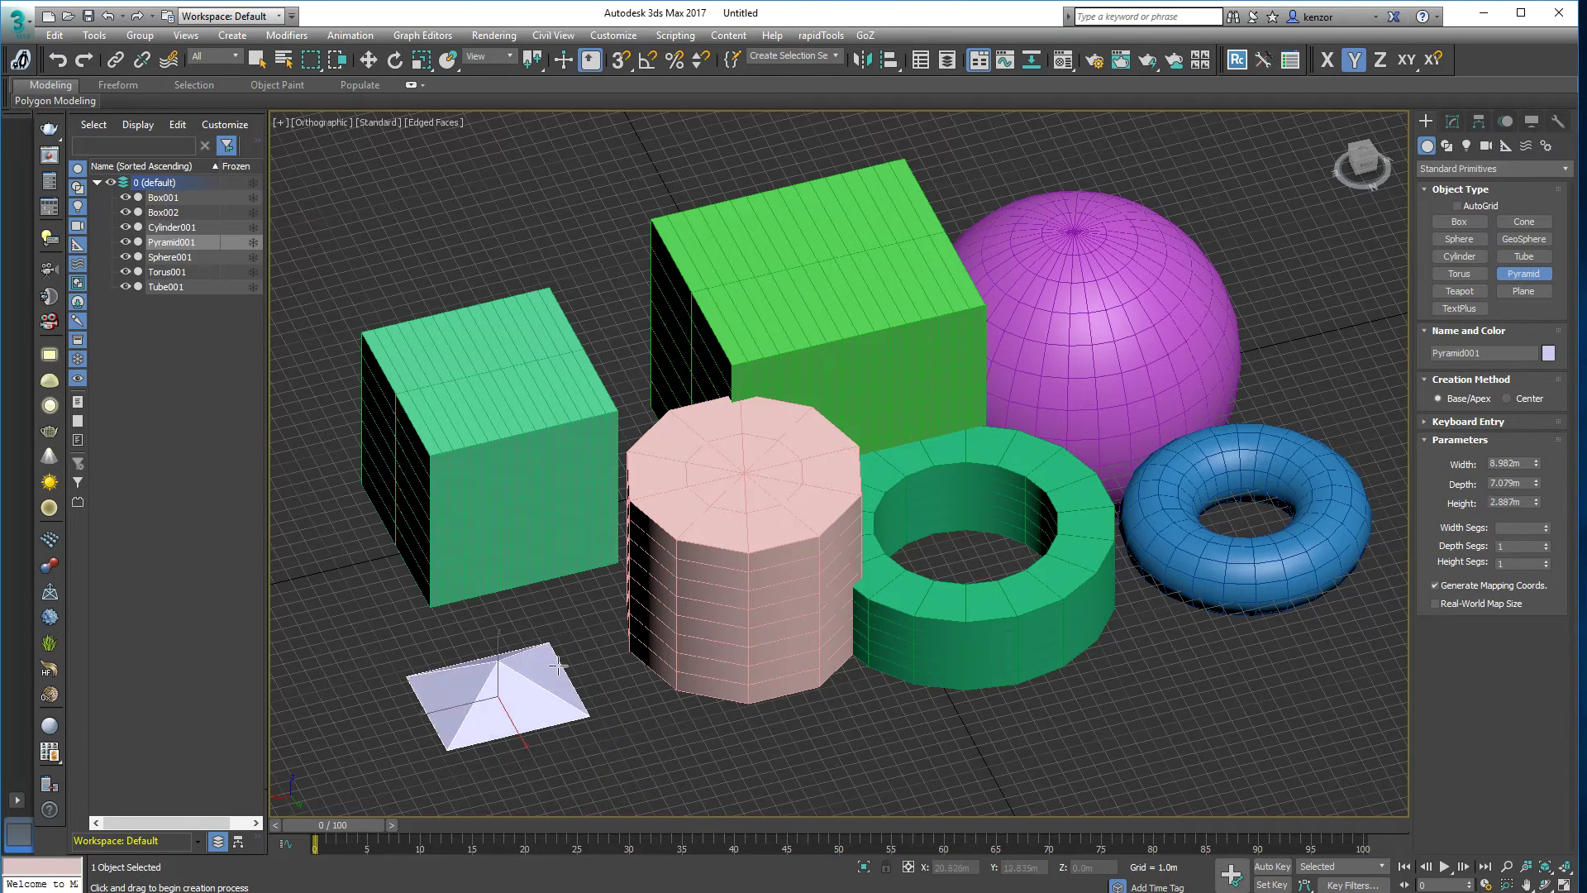
click(532, 592)
mouse_move(507, 565)
alt+middle_down()
mouse_move(389, 560)
mouse_move(496, 567)
mouse_move(514, 536)
alt+middle_up()
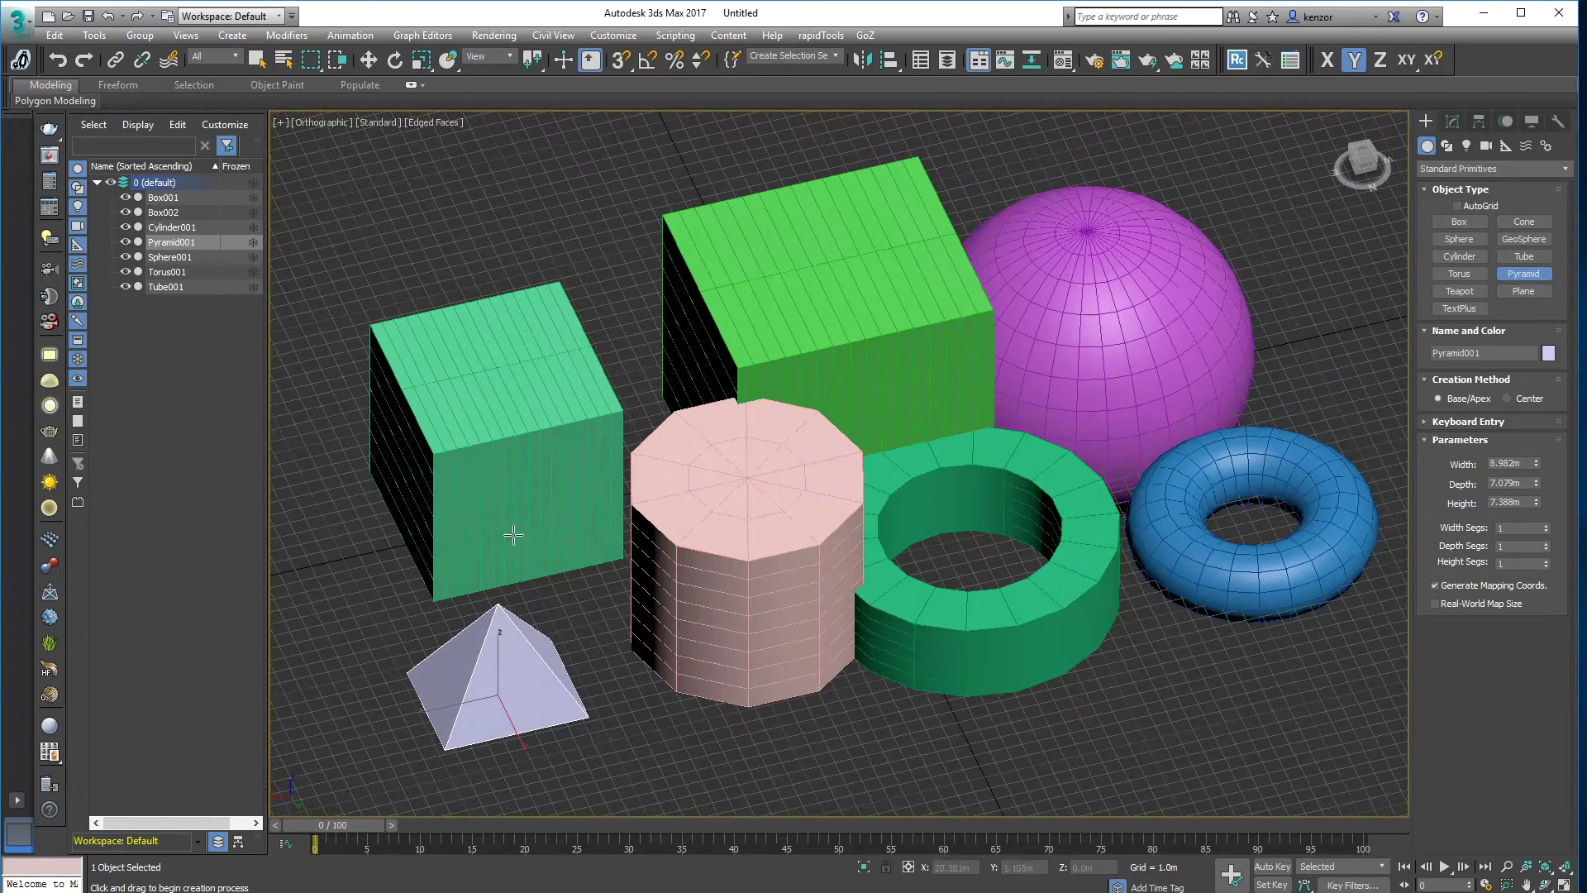
Step: Create a teapot of about 9.5 m radius behind the two boxes
click(1478, 287)
middle_drag(902, 325, 1070, 493)
drag(615, 380, 763, 396)
alt+middle_drag(693, 389, 835, 407)
alt+middle_drag(938, 435, 961, 385)
ctrl+alt+middle_drag(959, 327, 905, 424)
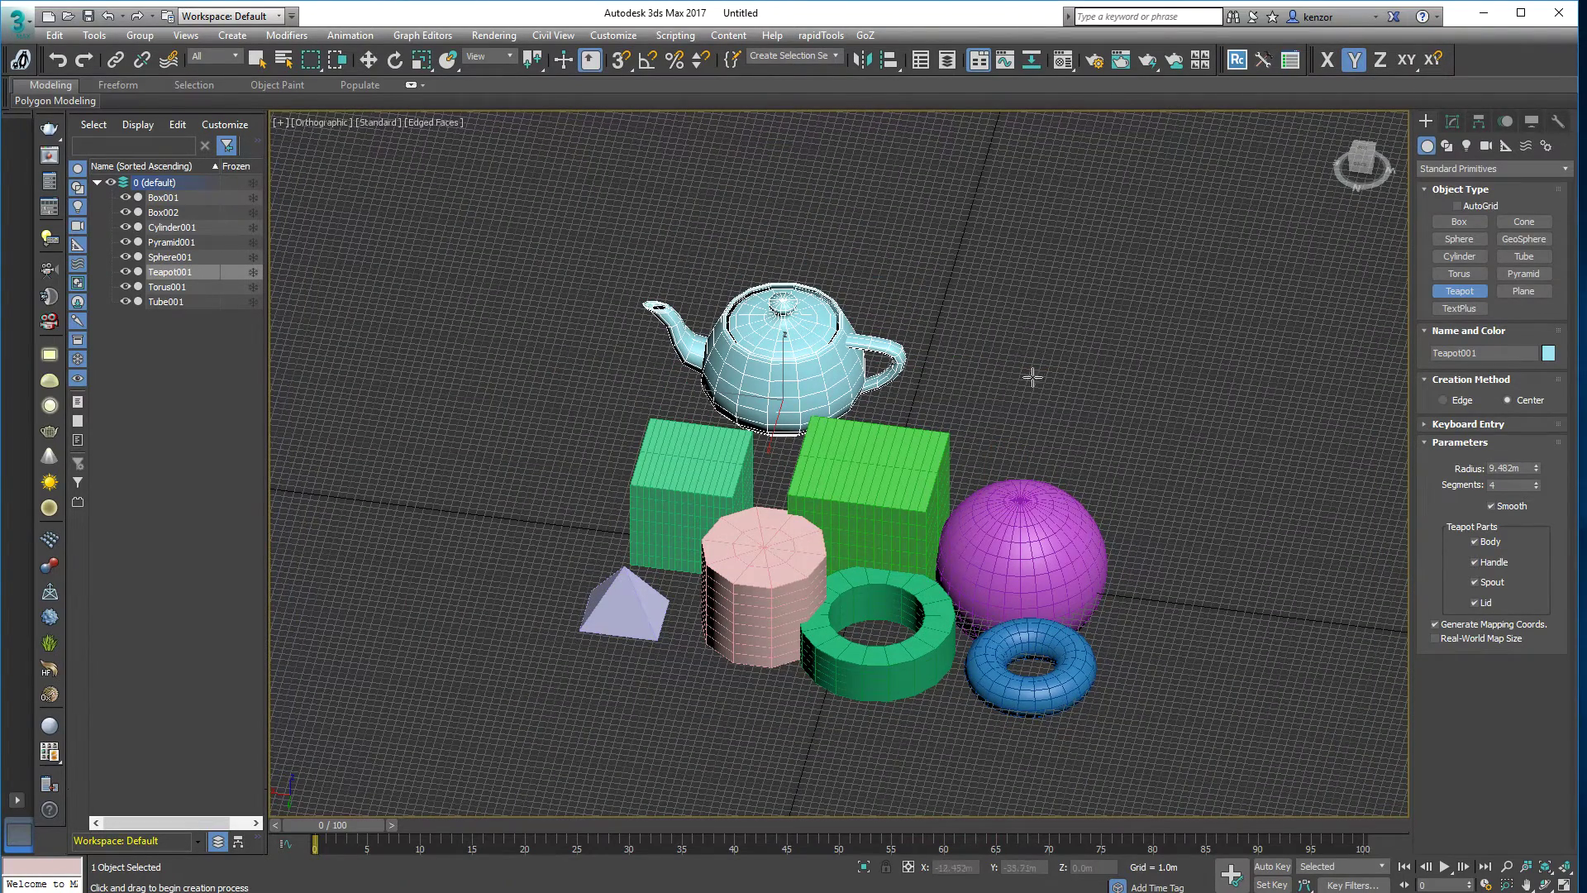
Step: Create a plane about 18.1 m long and 26.9 m wide to the right of the teapot
click(1522, 291)
alt+middle_drag(1074, 372, 971, 335)
drag(970, 341, 1183, 508)
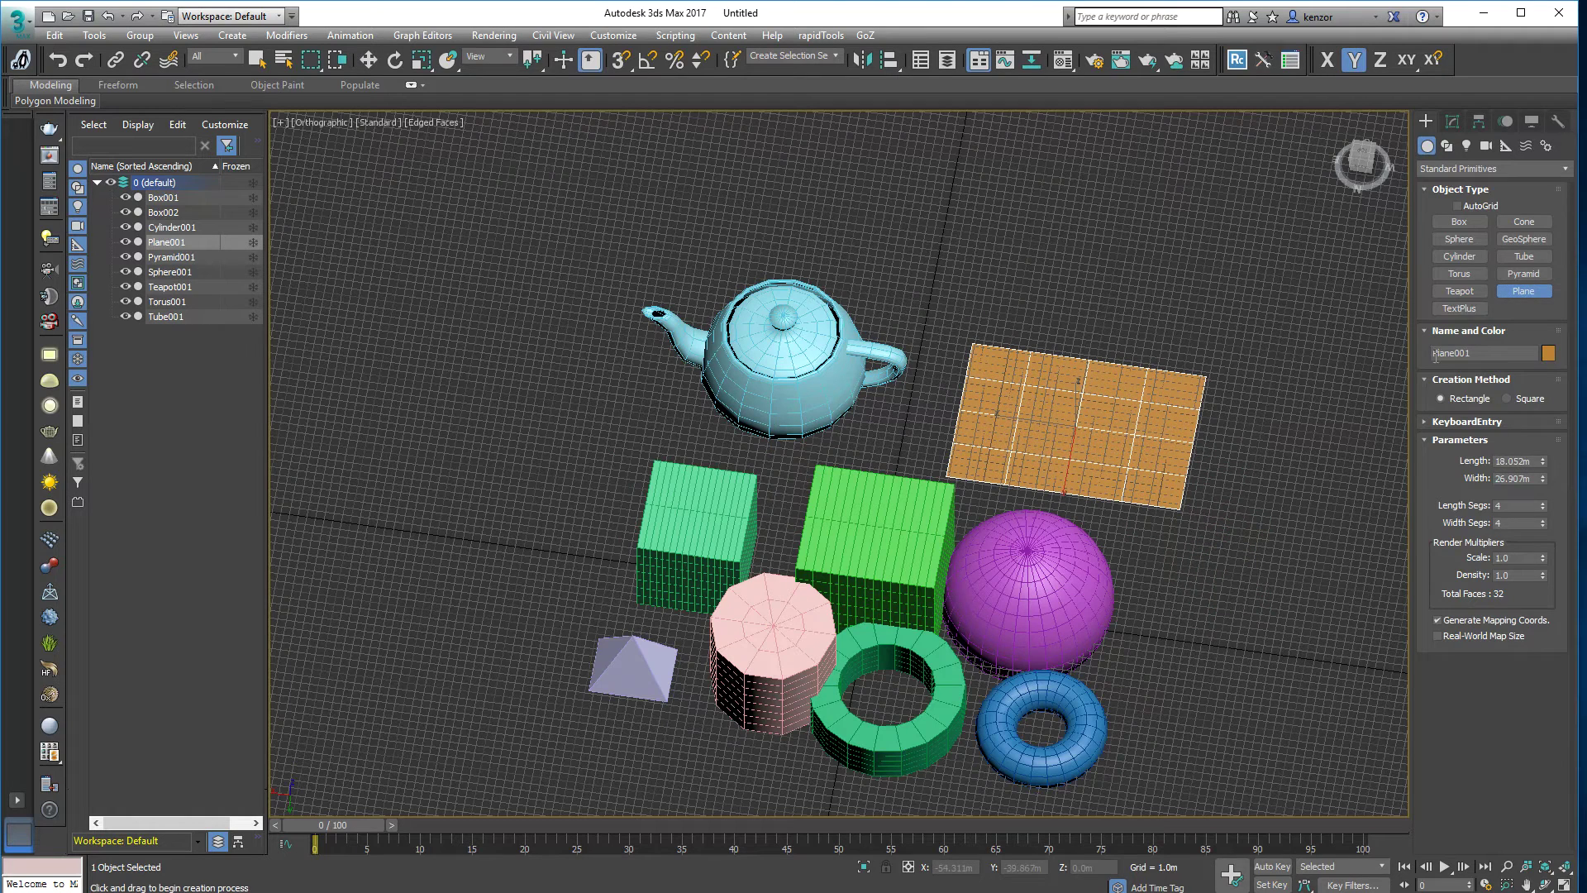
Step: Create a TextPlus object with a region about 13.8 by 18.6 m left of the boxes and change its layout type to Point
click(1458, 309)
drag(496, 413, 633, 539)
middle_drag(632, 479, 693, 456)
ctrl+alt+middle_drag(624, 499, 545, 529)
ctrl+alt+middle_drag(714, 453, 685, 477)
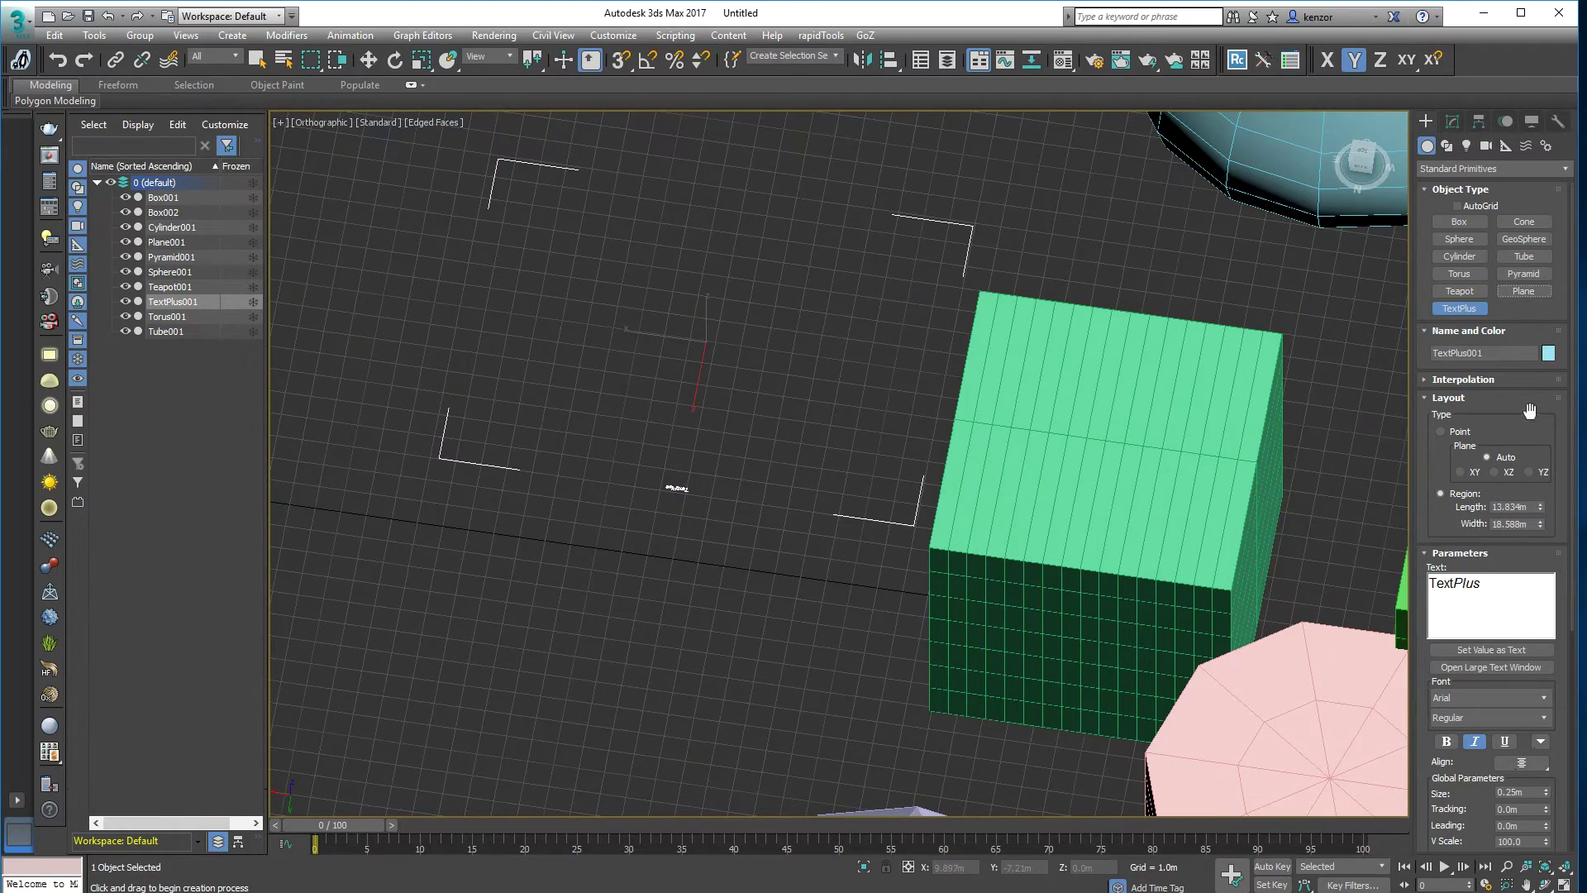
click(1464, 434)
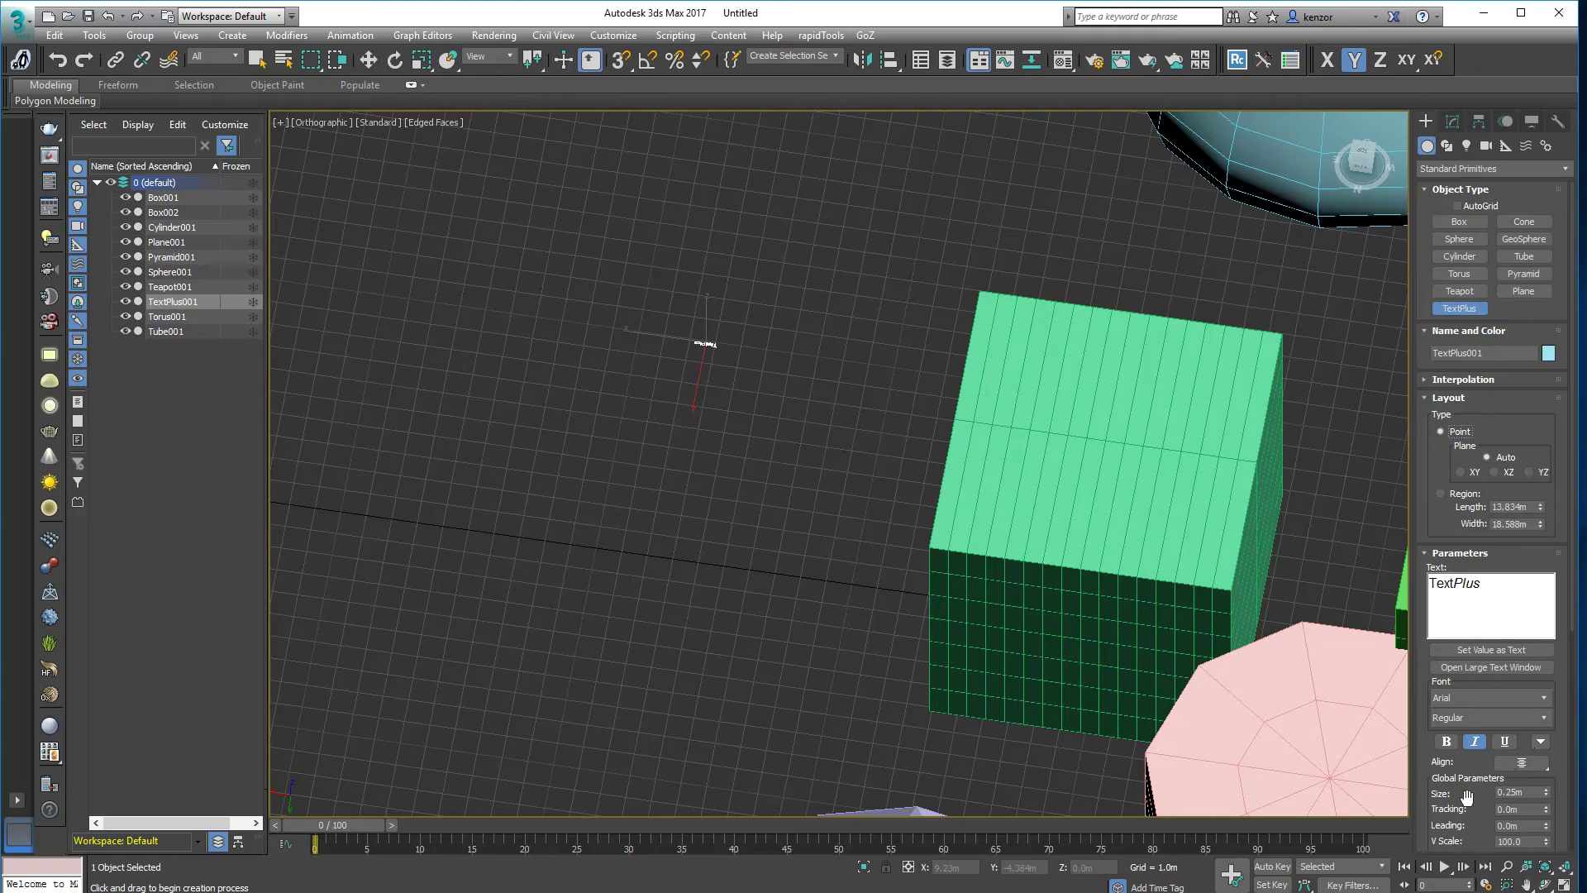
Step: Delete all the primitives in the scene, including the TextPlus object
drag(1461, 787, 1456, 746)
scroll(1085, 477, down, 4)
middle_drag(1085, 477, 804, 429)
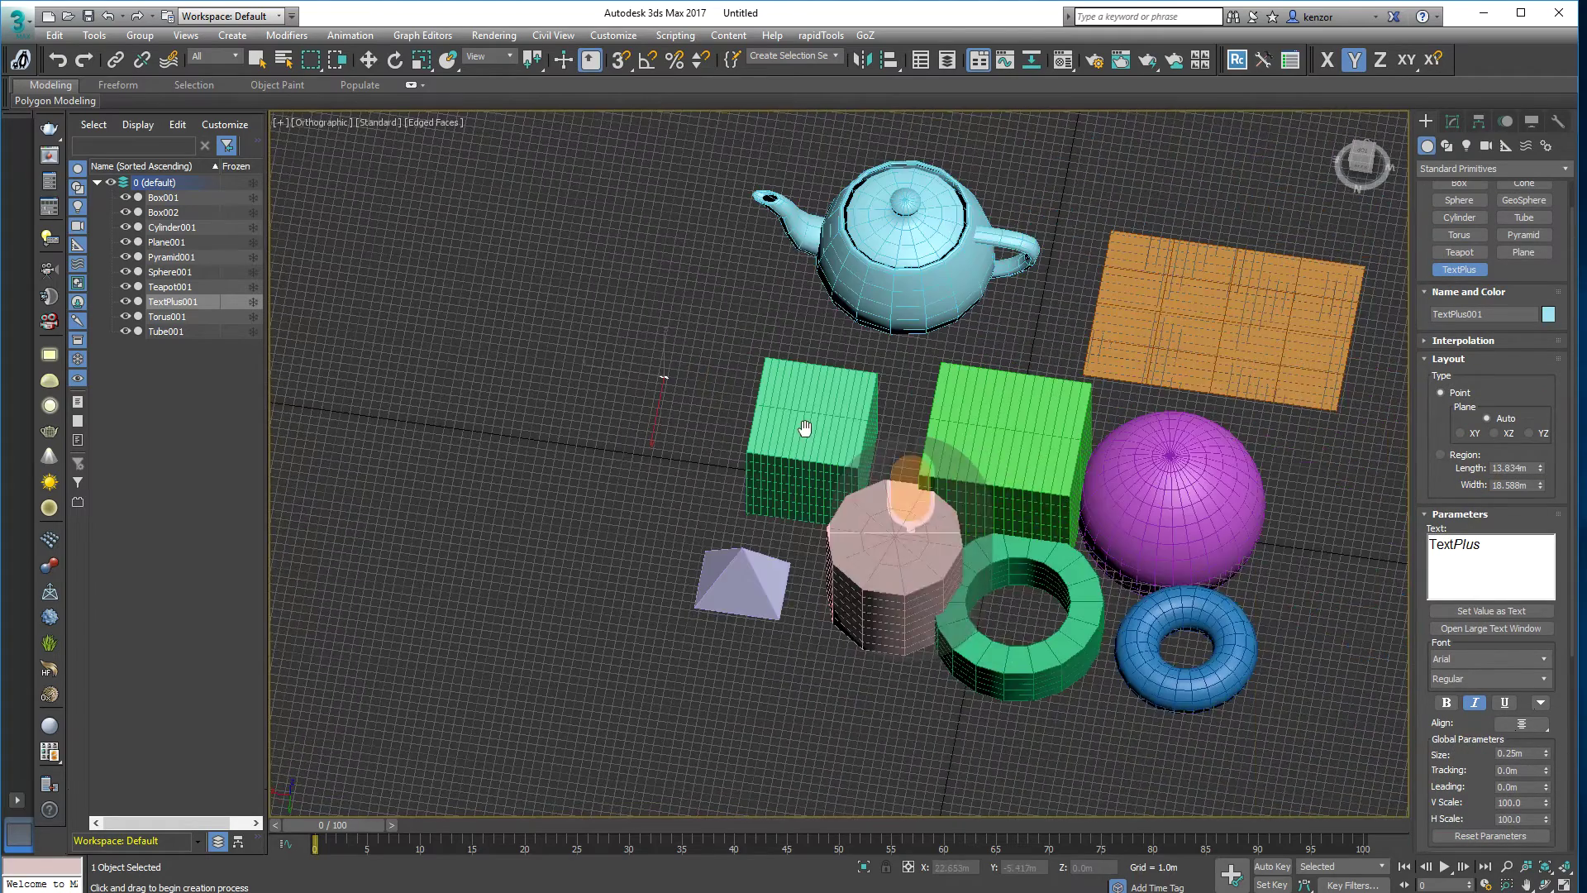
scroll(951, 409, up, 2)
middle_drag(932, 413, 830, 423)
ctrl+alt+middle_drag(901, 409, 814, 465)
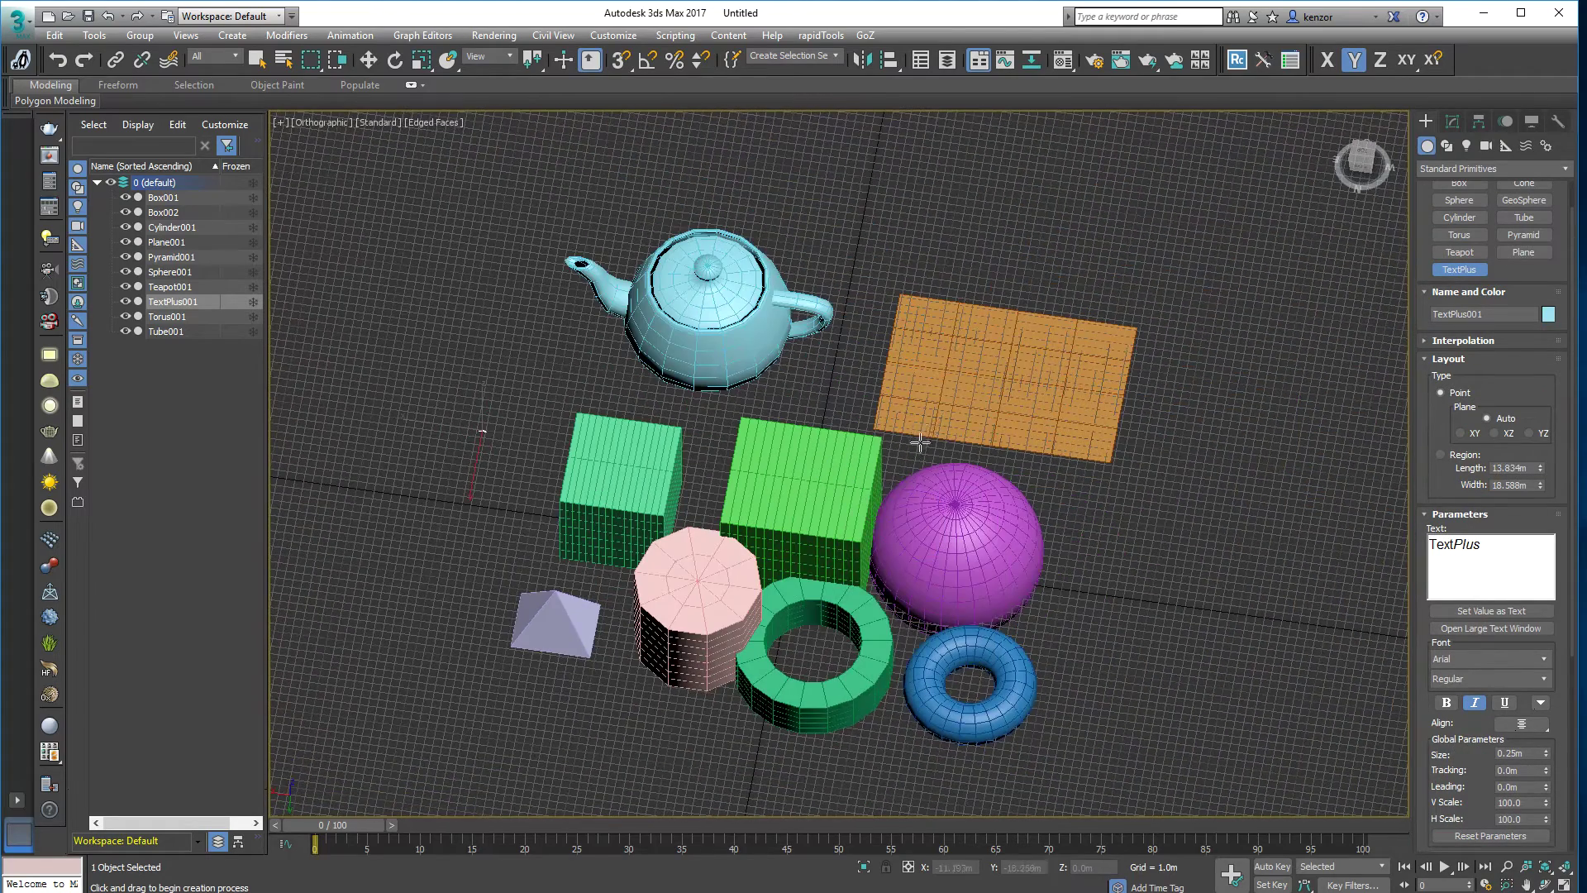
middle_drag(905, 363, 910, 384)
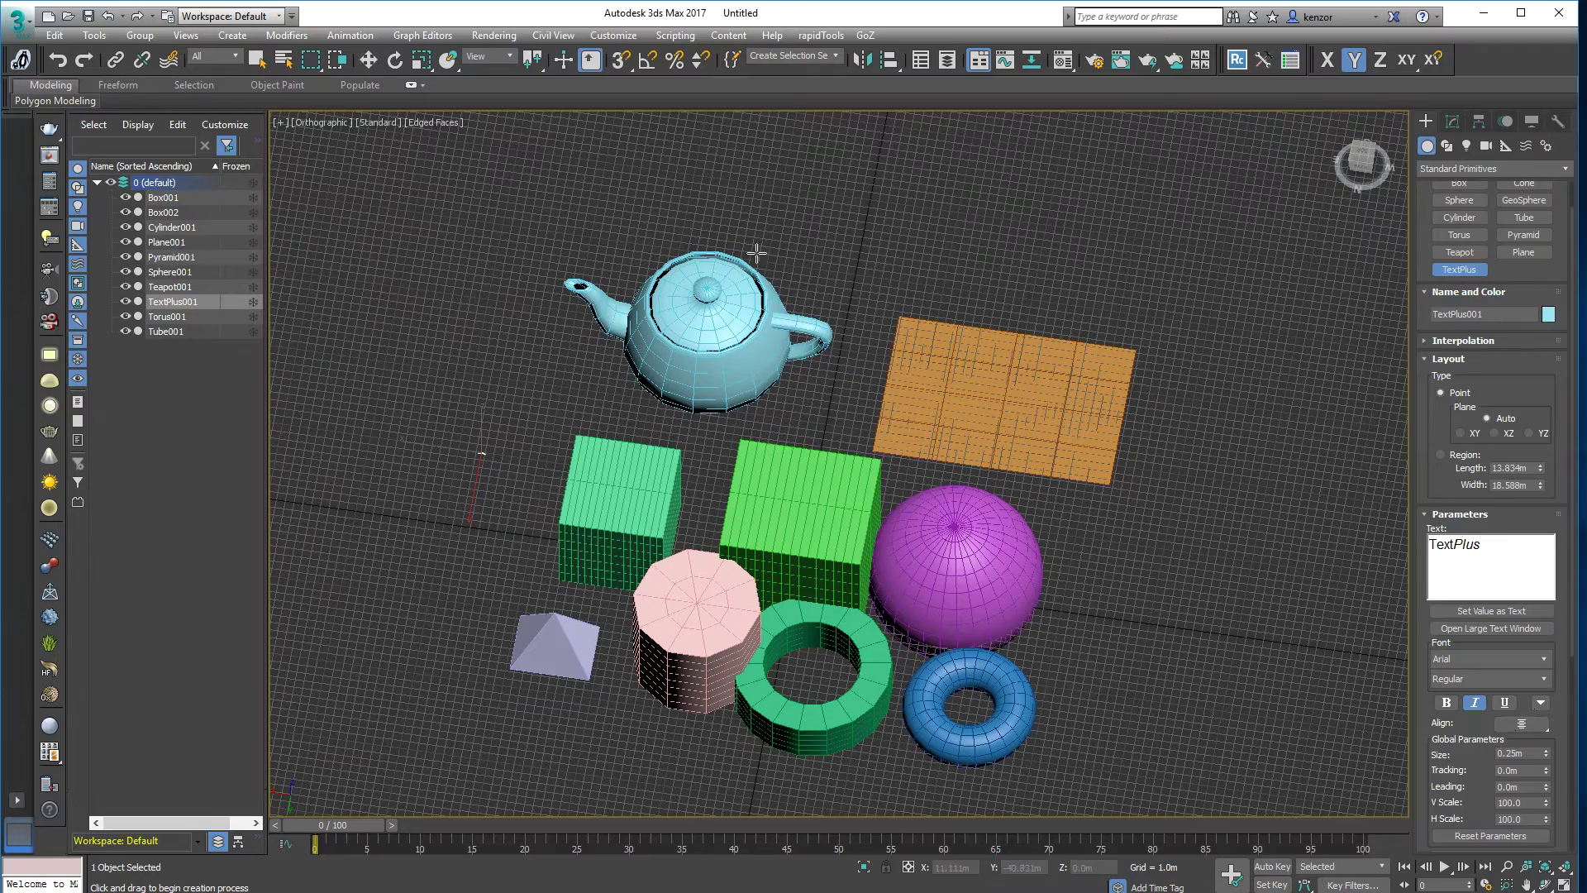
key(w)
drag(333, 185, 1220, 791)
key(Delete)
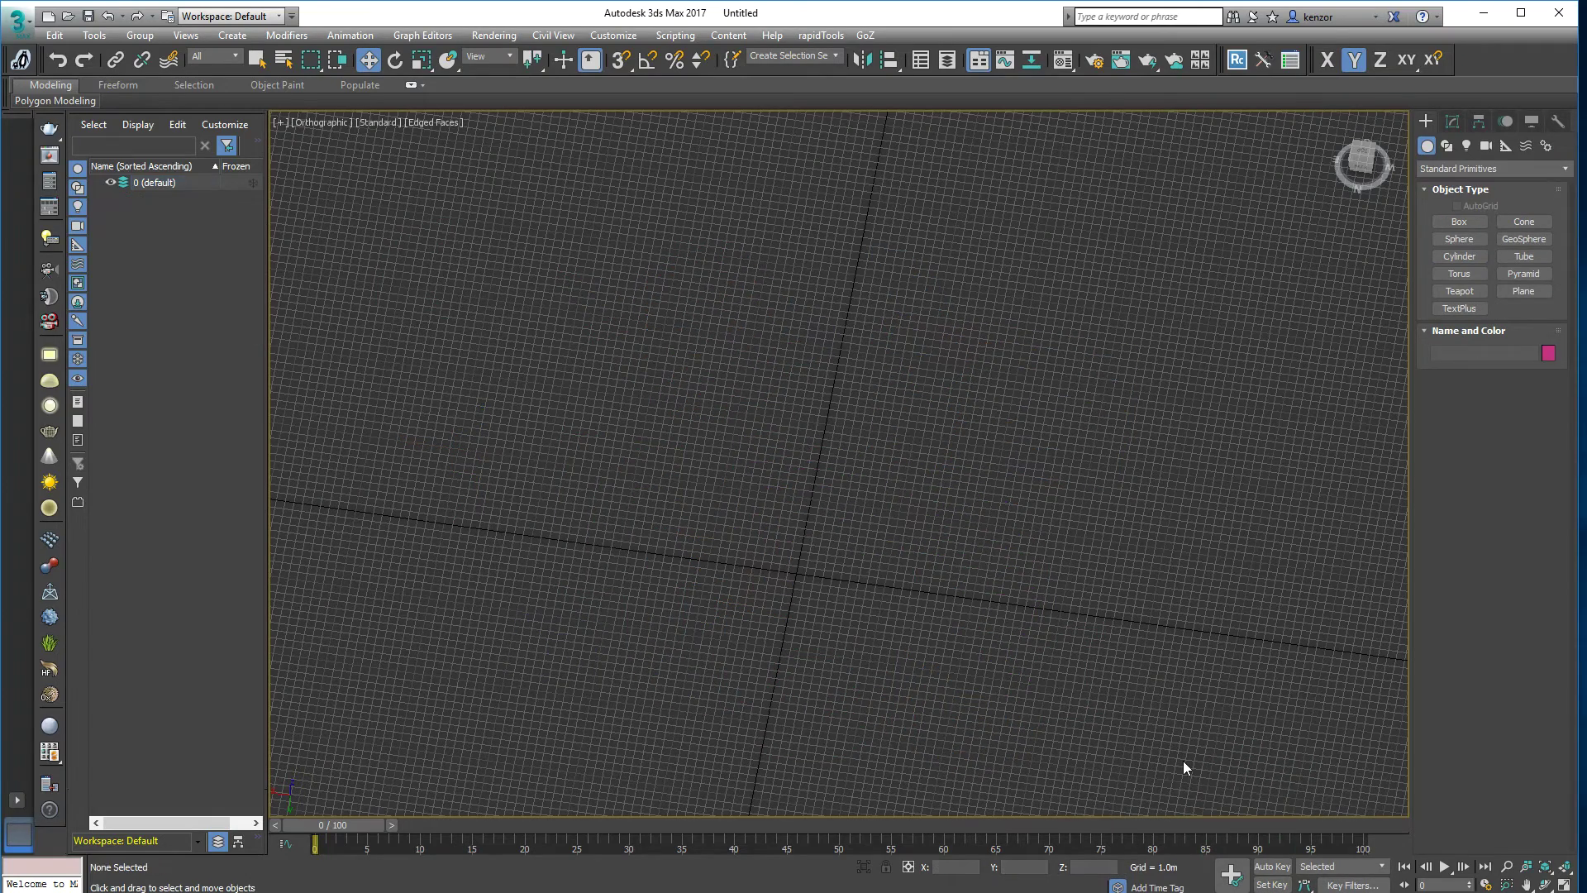
Step: Create a new box near the grid centre, about 19.8 m long, 18.3 m wide and 18.8 m high
click(1458, 221)
alt+middle_drag(876, 487, 839, 493)
drag(739, 506, 950, 573)
click(945, 410)
ctrl+alt+middle_drag(949, 424, 961, 376)
middle_drag(961, 376, 1244, 229)
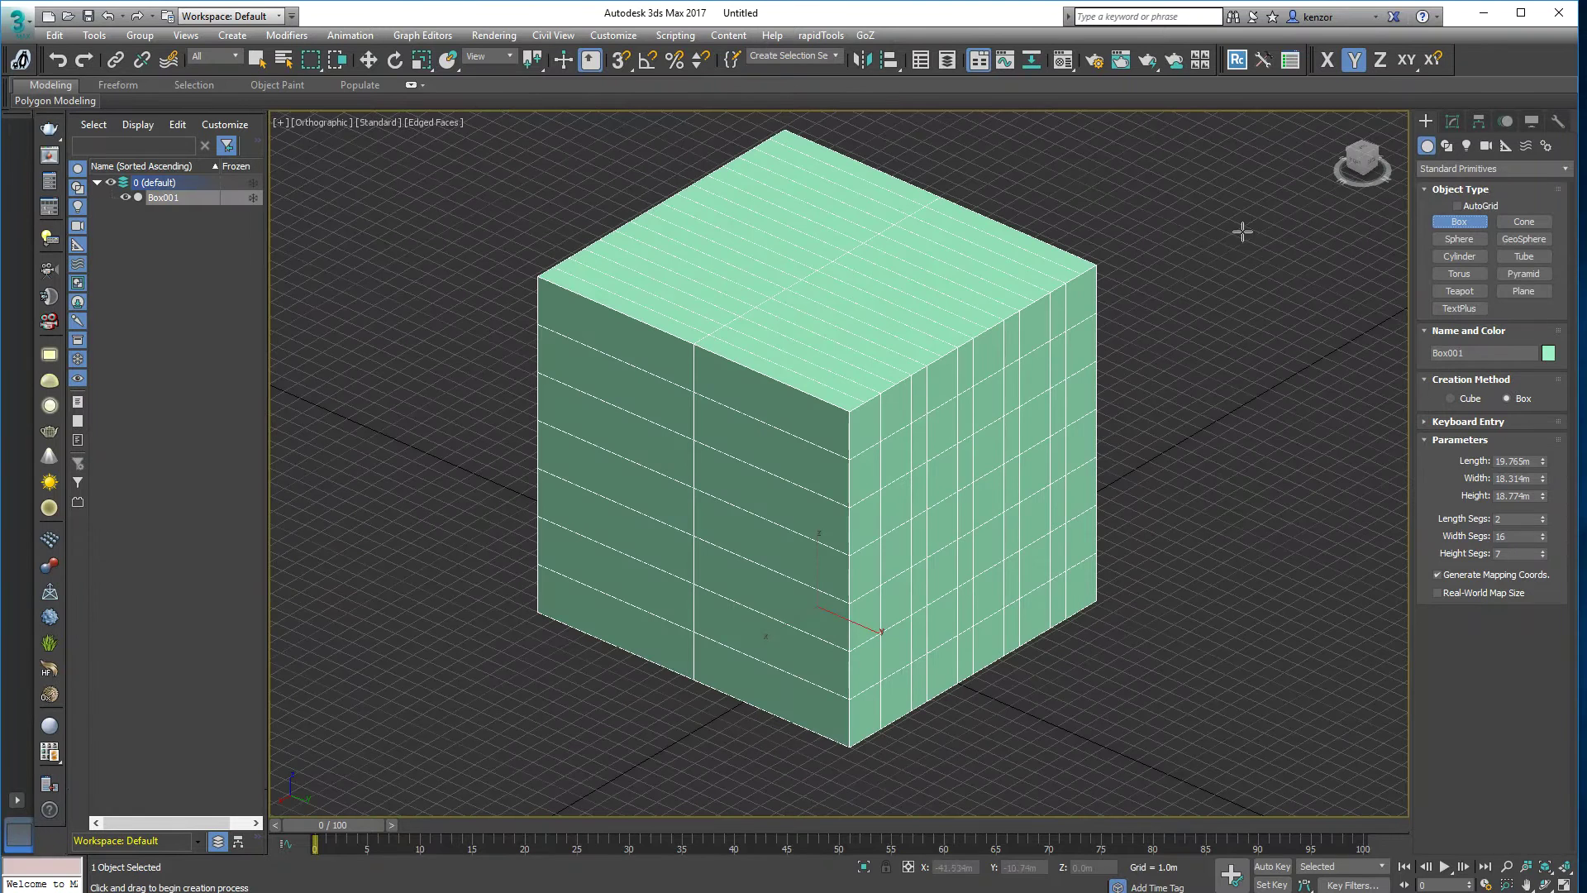
Step: Set the box's length, width and height to 2 m each
click(1453, 122)
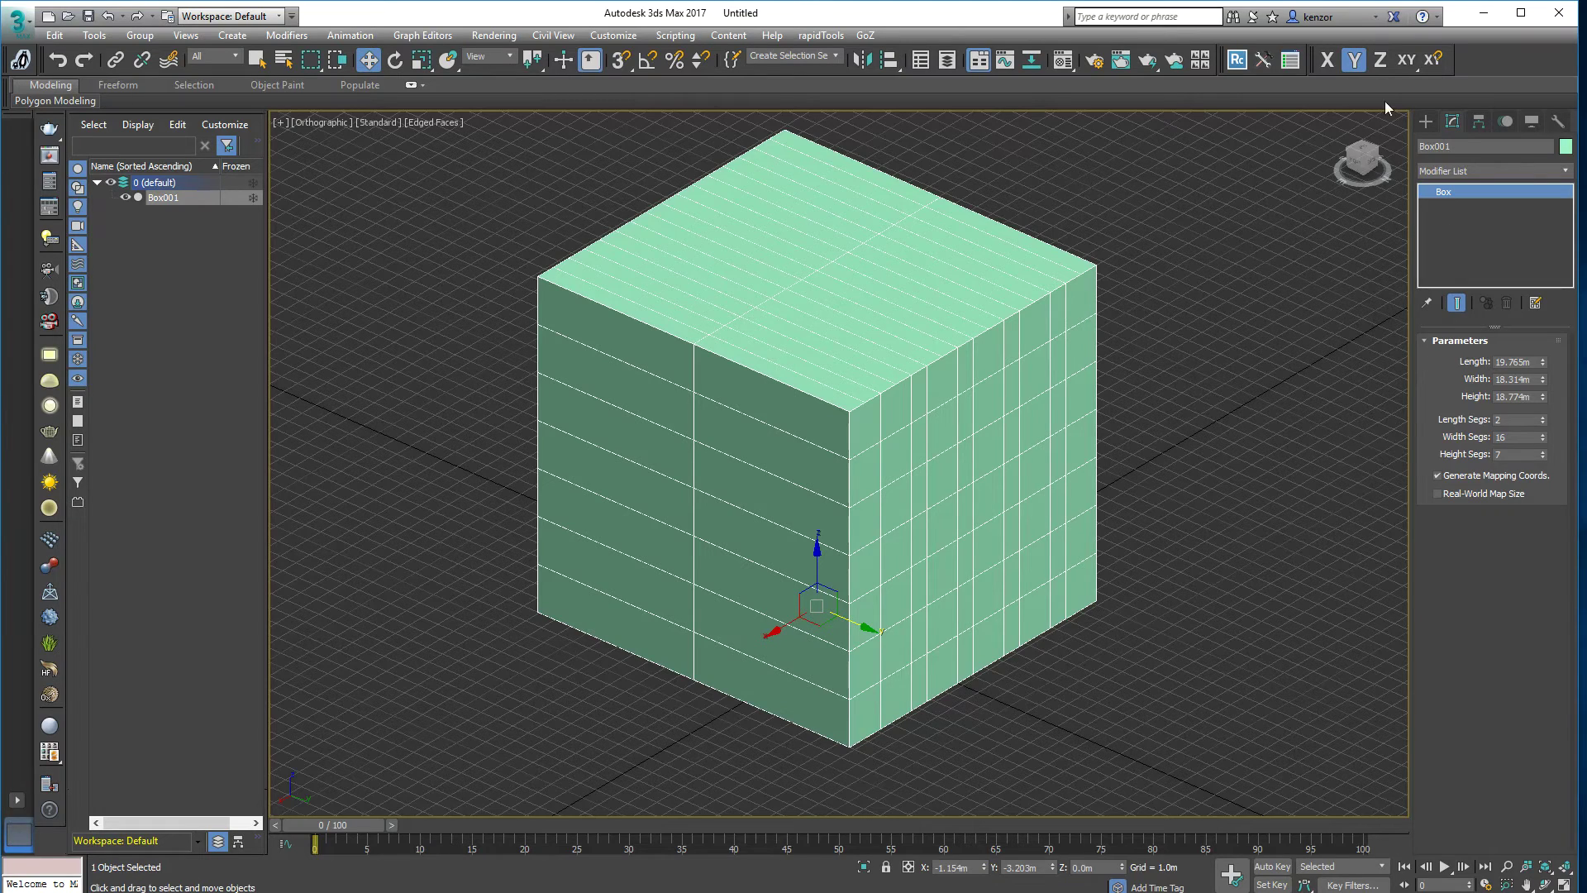
alt+middle_drag(1250, 383, 1323, 372)
click(1535, 362)
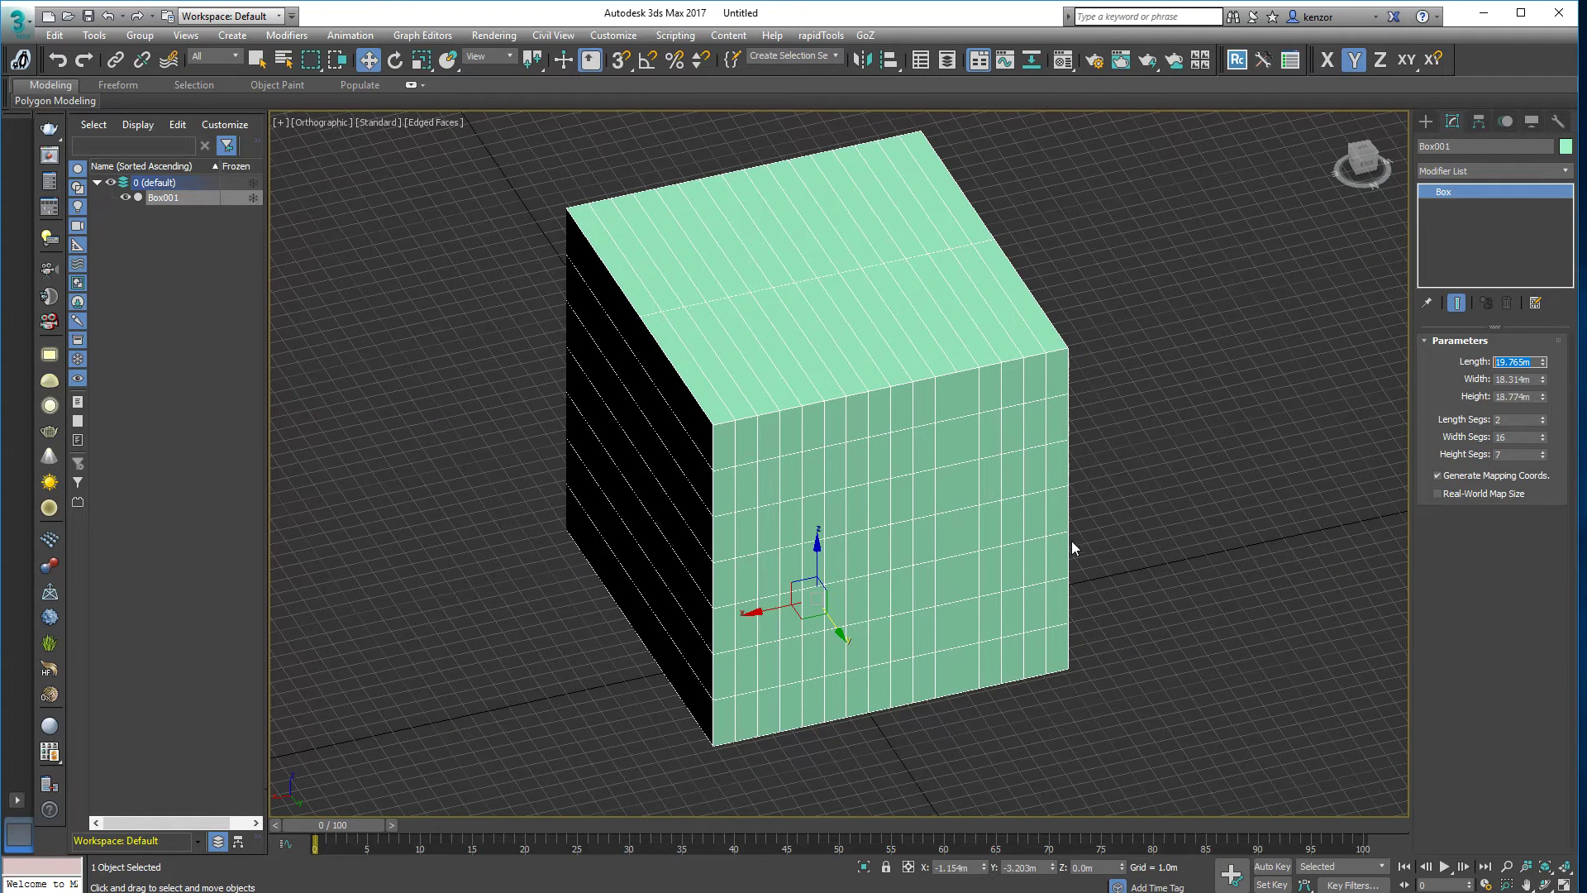
text(2)
key(Tab)
text(2)
key(Tab)
text(2)
key(Tab)
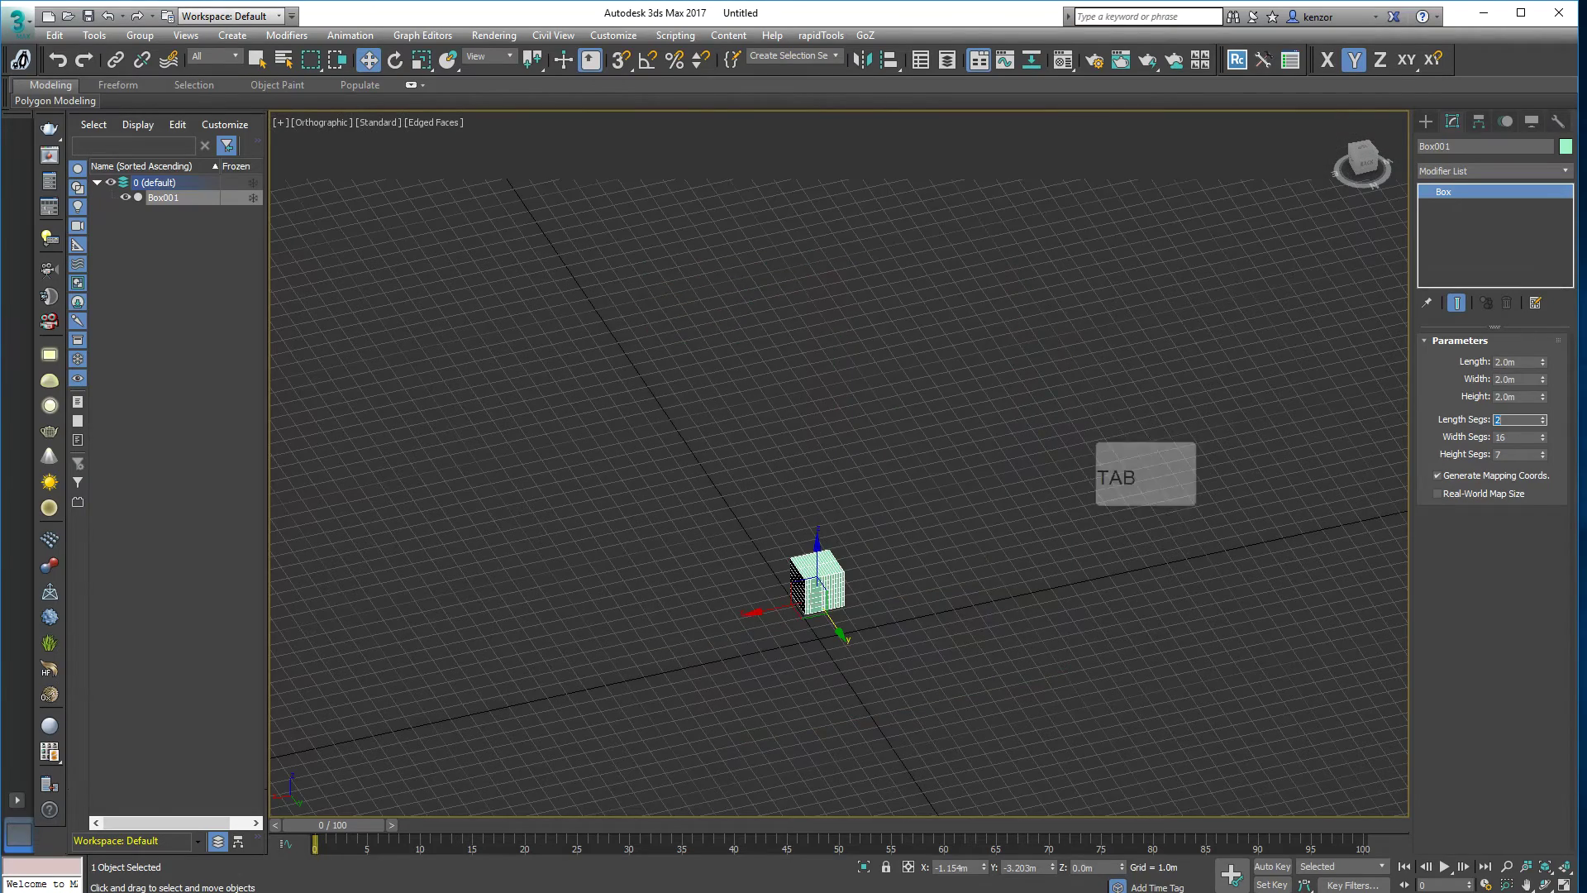
Step: Set the box's length, width and height segments to 1 each
middle_drag(889, 528, 958, 455)
ctrl+alt+middle_drag(959, 454, 1157, 314)
right_click(1543, 421)
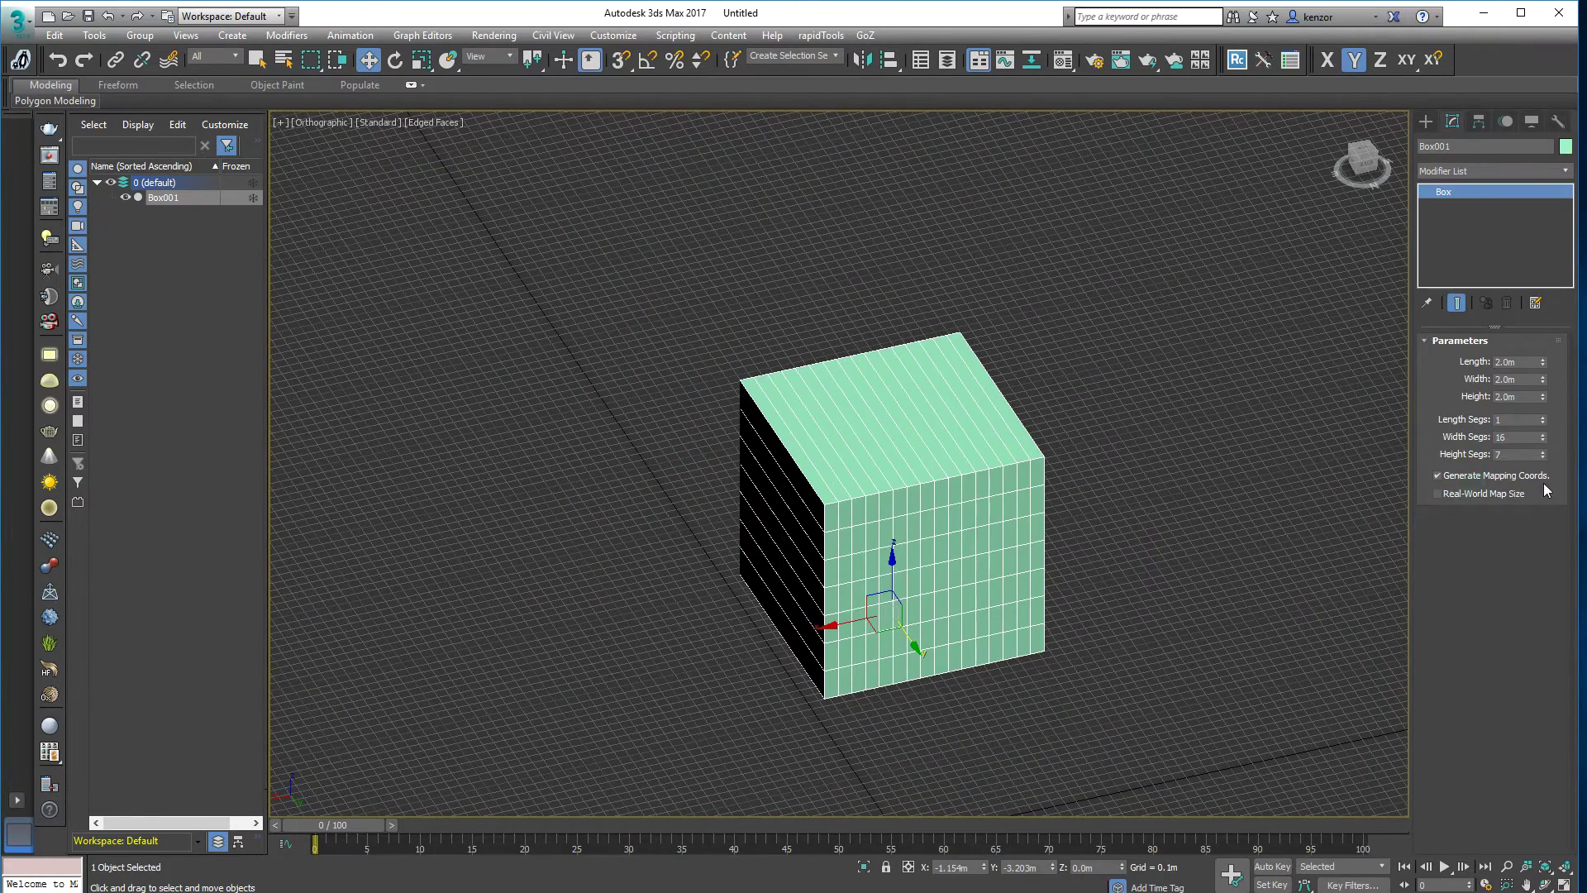
right_click(1543, 438)
right_click(1542, 454)
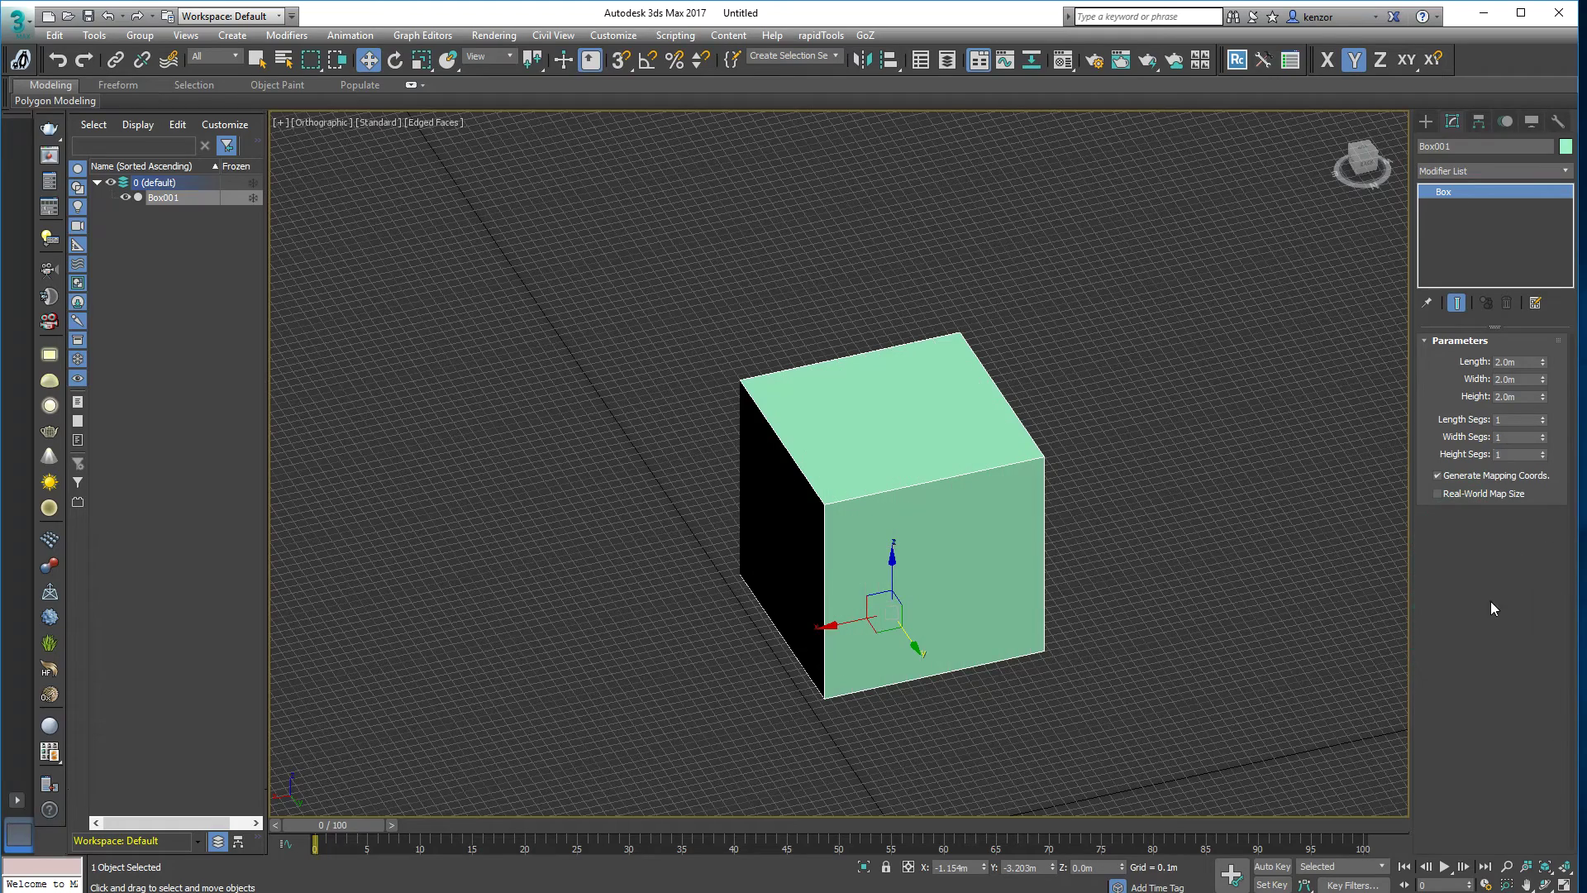
Step: Set the box's width segments and height segments to 2 each
alt+middle_drag(1072, 491, 1114, 491)
ctrl+alt+middle_drag(1090, 462, 1054, 447)
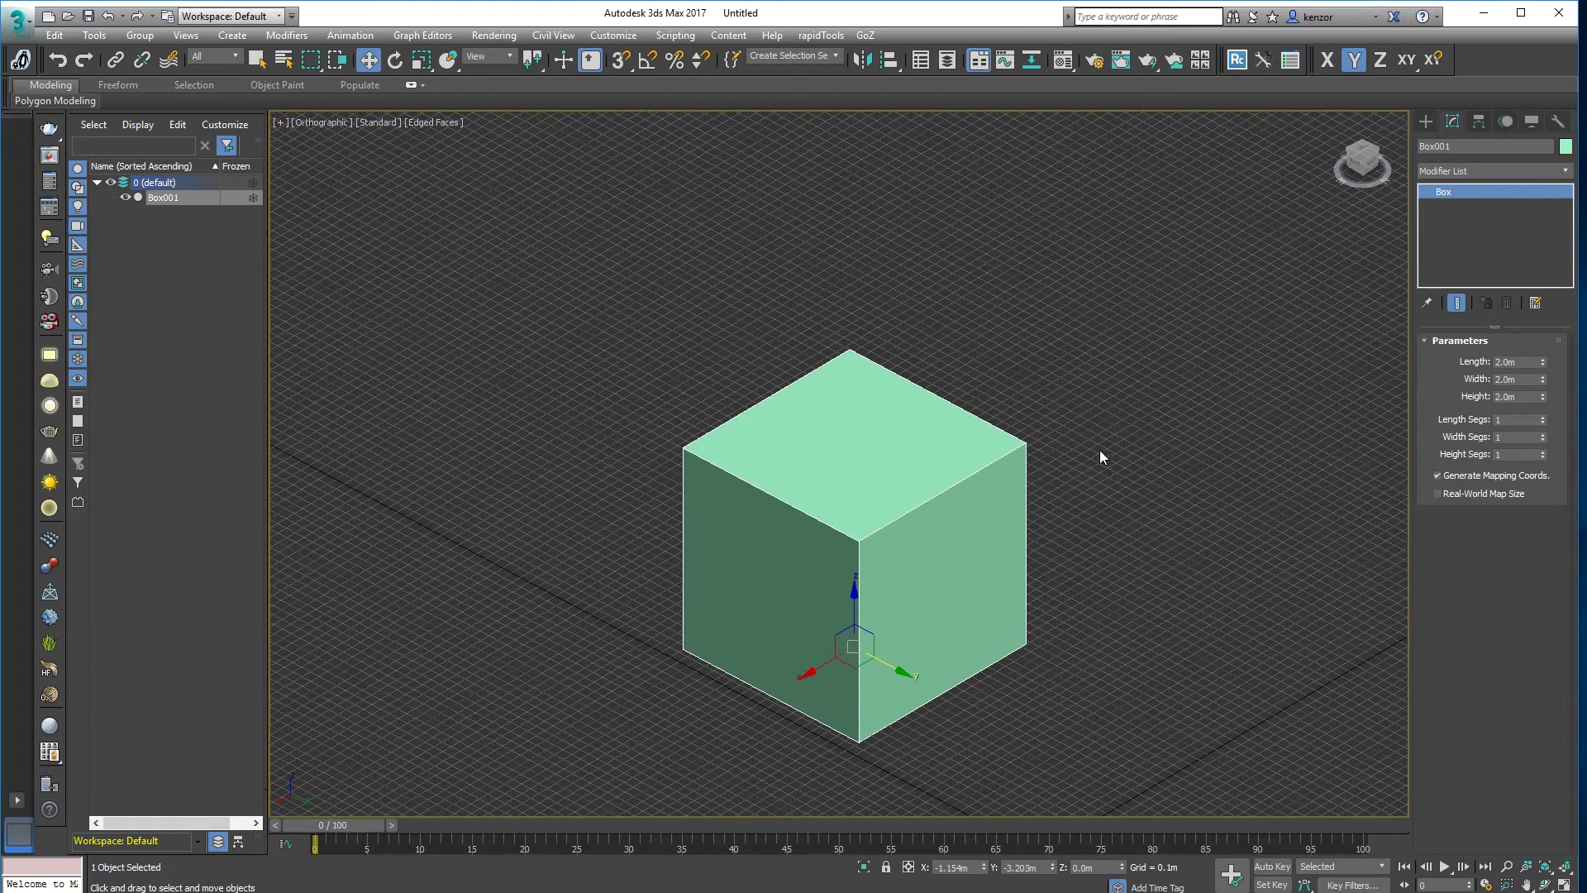
click(1543, 451)
click(1542, 434)
middle_drag(1129, 434, 1071, 432)
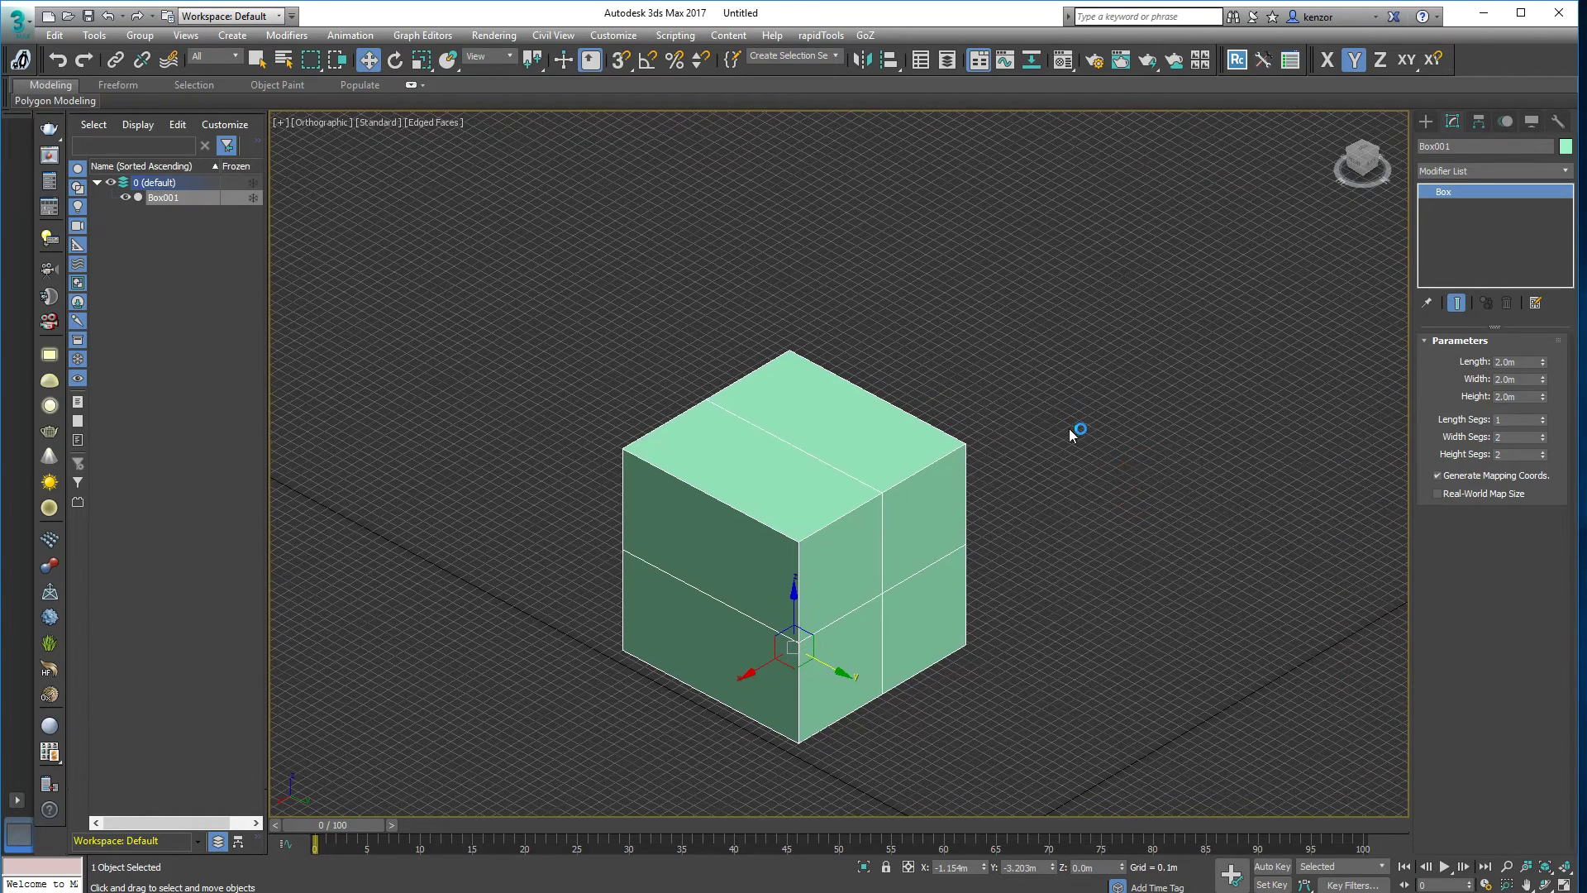
Step: Toggle the viewport's edged faces display on and off several times, leaving it off
key(F4)
key(F4)
key(F4)
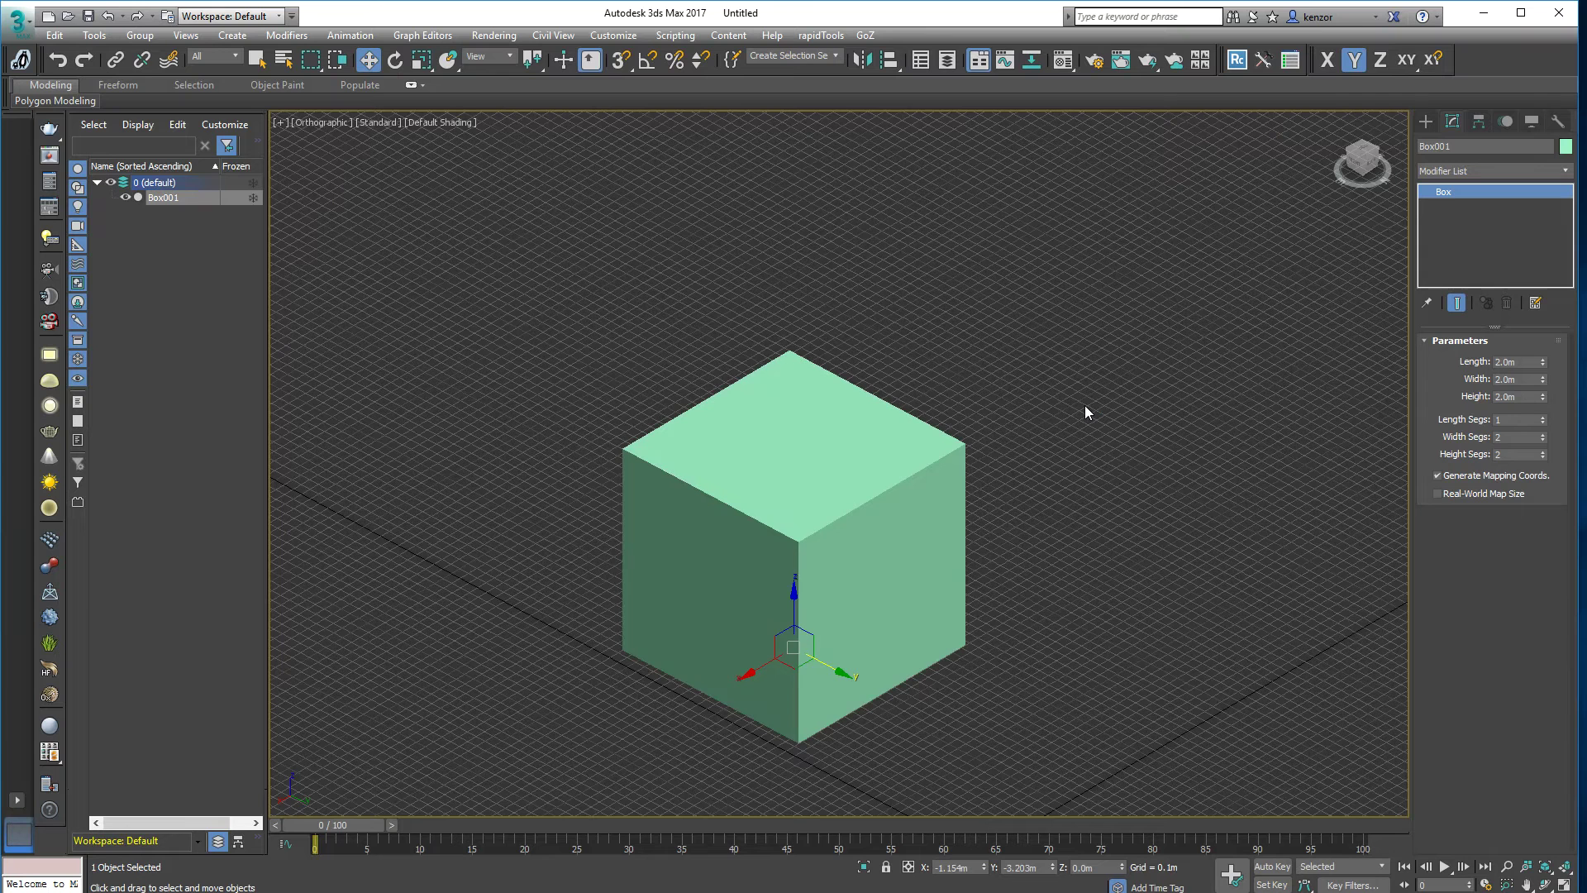
key(F4)
key(F4)
key(F4)
key(F4)
key(F4)
key(F4)
key(F4)
key(F4)
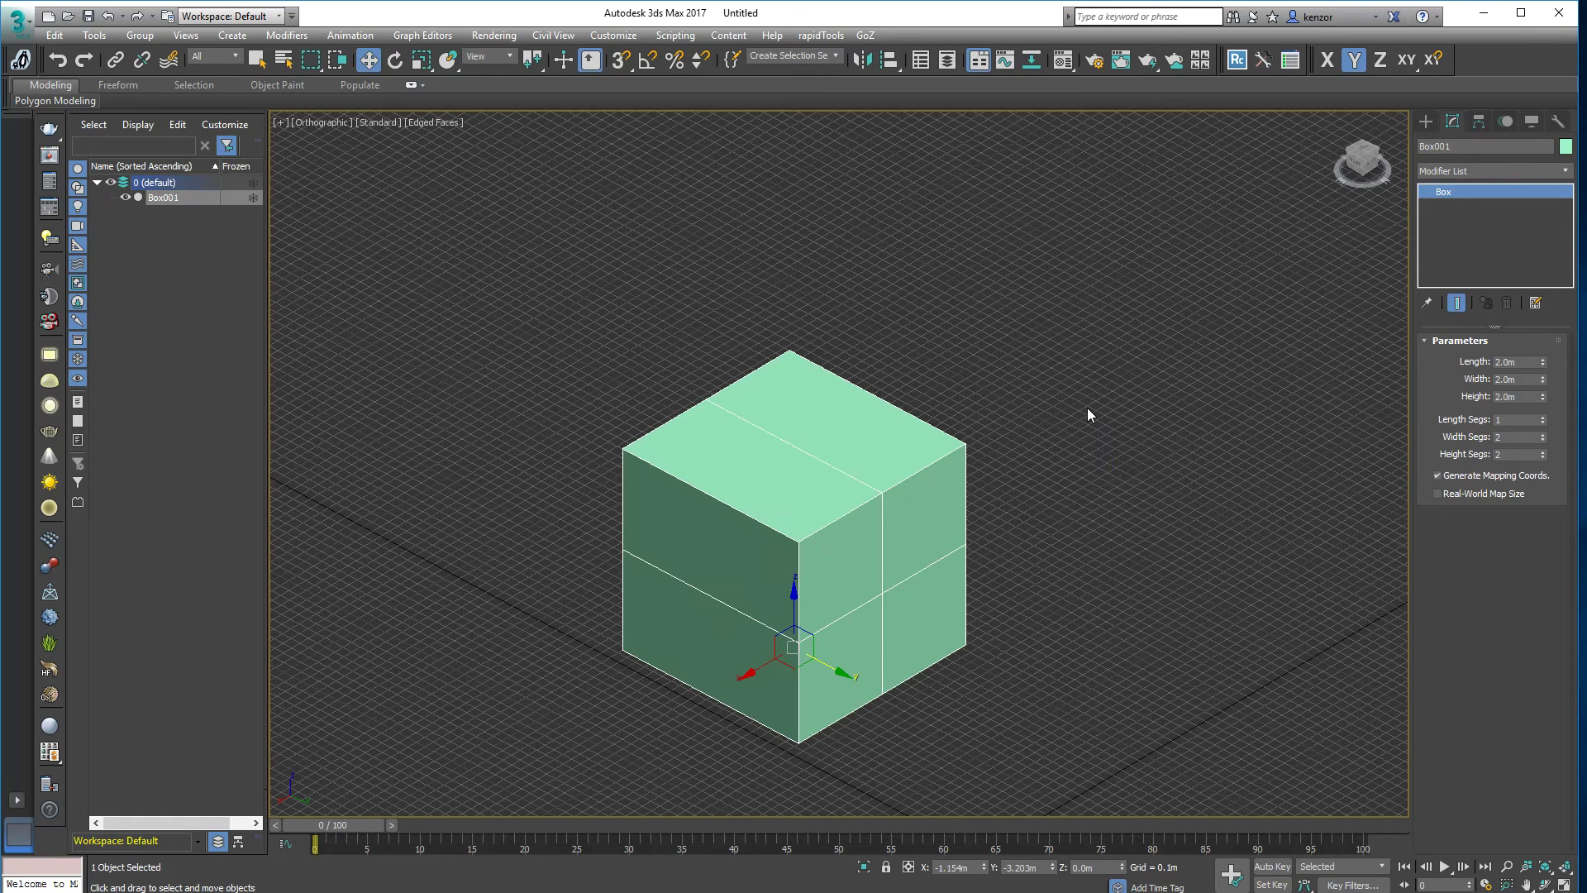
key(F4)
Step: Switch the viewport back and forth between wireframe and shaded display, finishing in default shading
key(F3)
key(F3)
key(F3)
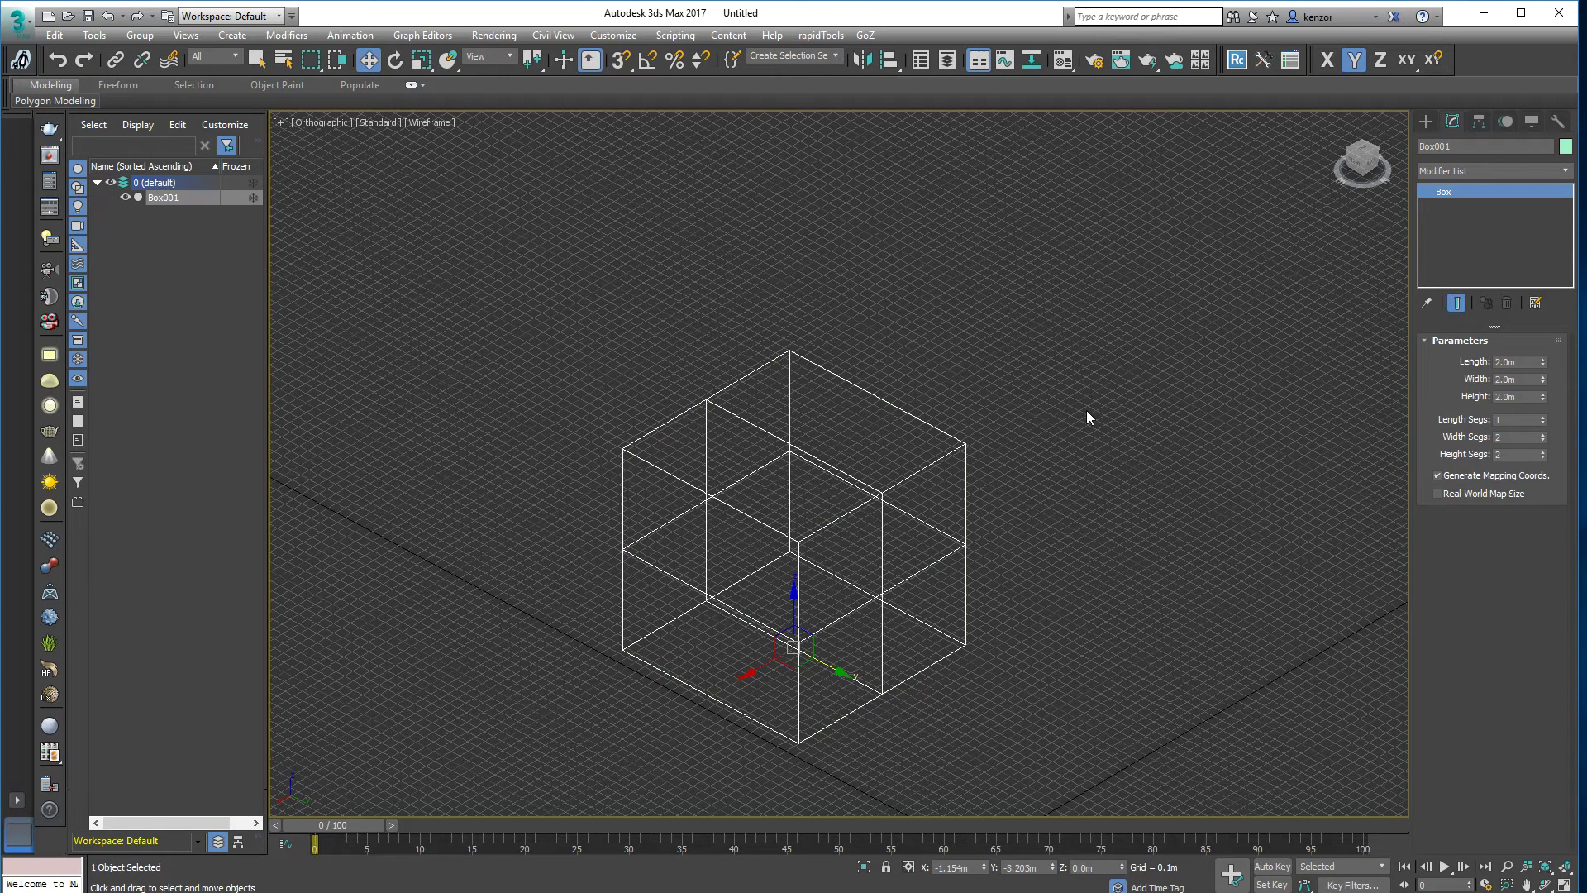
key(F3)
key(F3)
key(F3)
Step: Move the box in the XY plane to about X 1.4 m, Y -1.63 m
alt+middle_drag(1090, 408, 1008, 455)
drag(948, 487, 851, 632)
alt+middle_drag(998, 527, 979, 443)
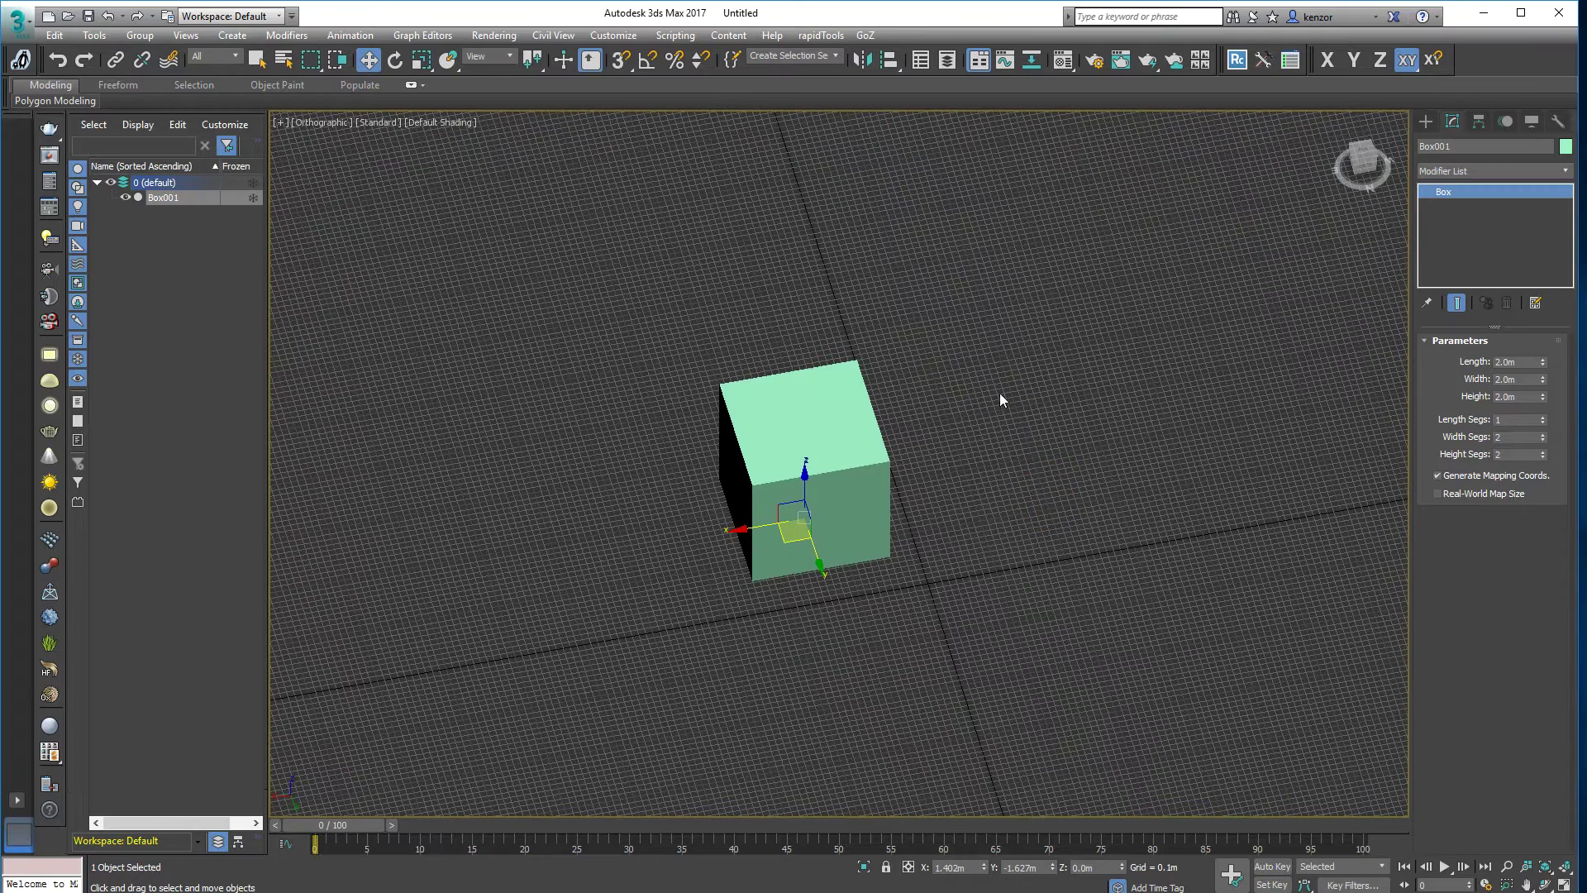
Step: Create a cylinder beside the box, with a radius of about 1.37 m and a height of about 2.3 m
click(1423, 121)
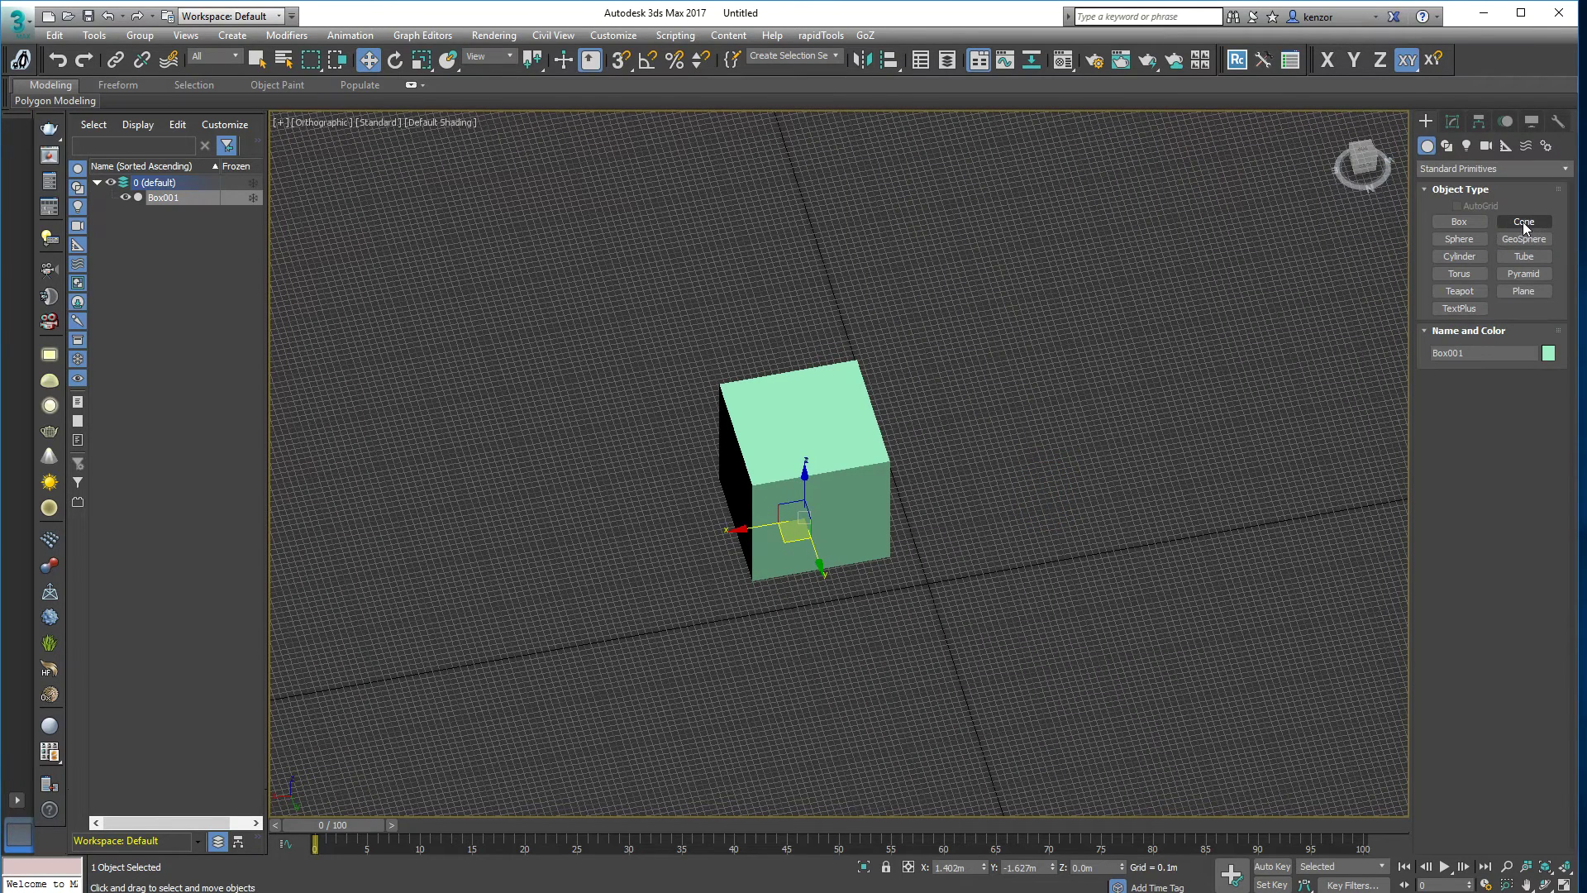
click(1460, 256)
drag(975, 423, 1064, 457)
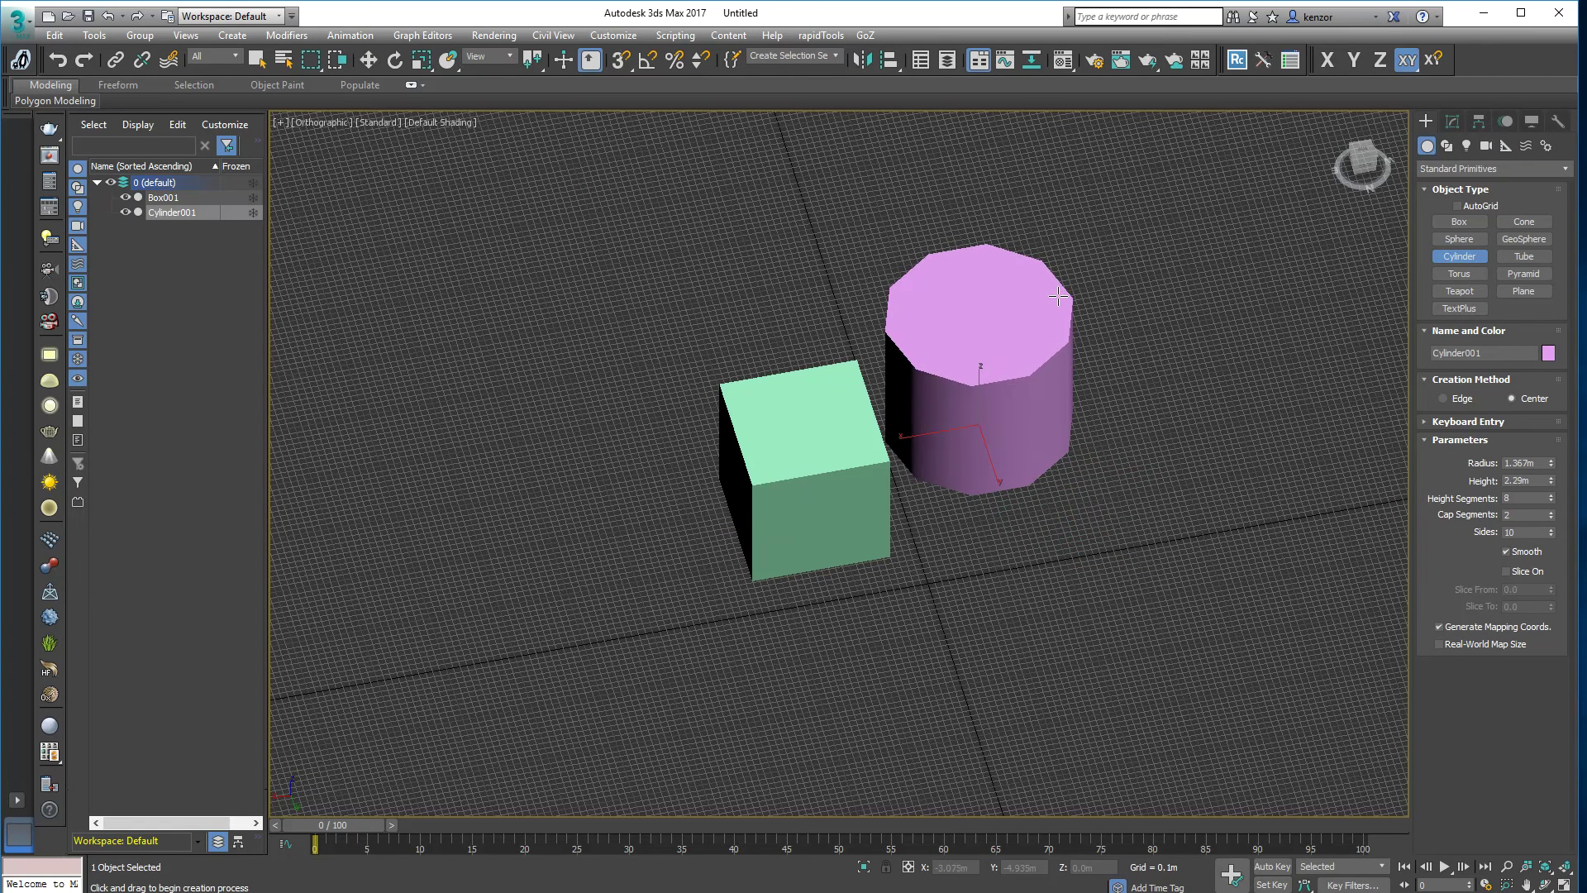
Step: Open the cylinder's parameters for modification and turn on edged faces in the viewport
click(1456, 122)
key(w)
middle_drag(1205, 345, 1144, 385)
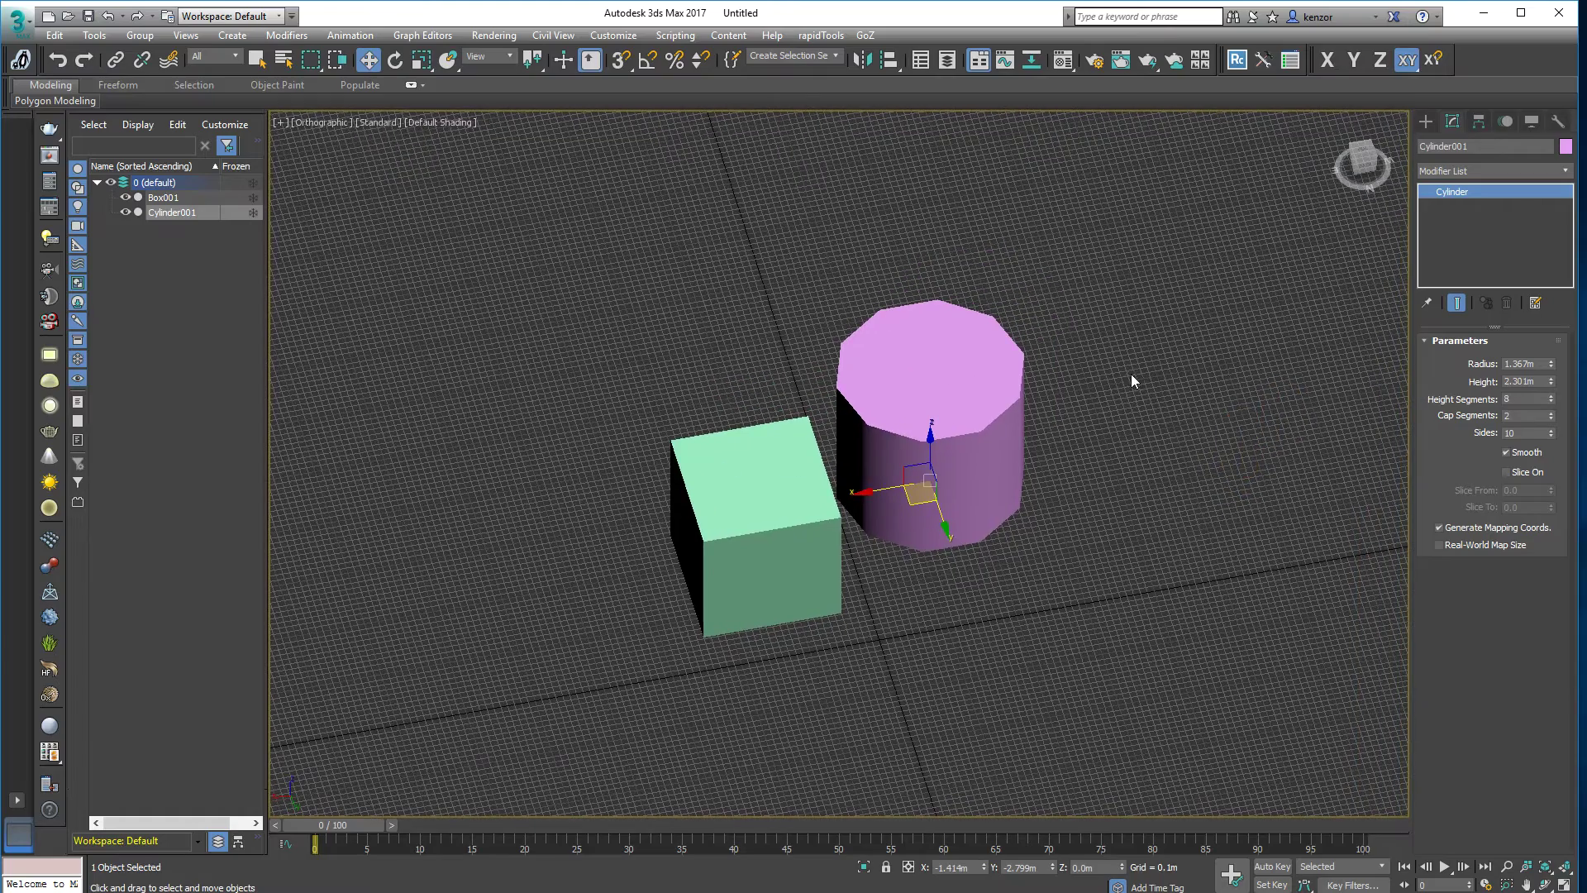
key(F4)
alt+middle_drag(1133, 380, 1050, 318)
ctrl+alt+middle_drag(1050, 319, 1013, 372)
alt+middle_drag(1012, 372, 977, 331)
Step: Set the cylinder's cap segments to 1 and its height segments to 2
click(1551, 418)
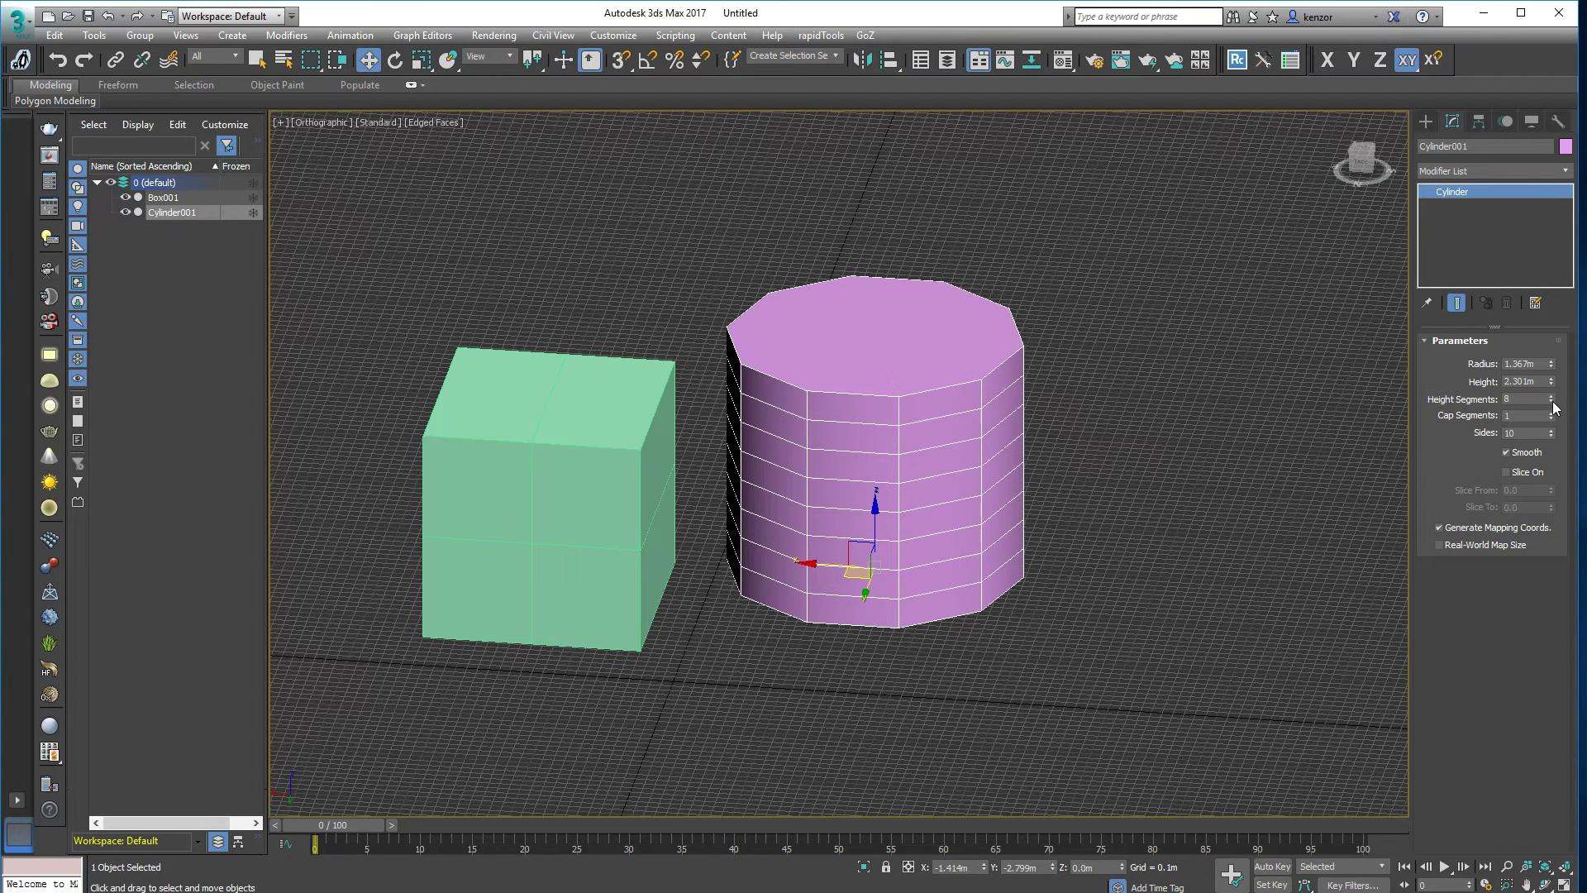
drag(1555, 404, 1554, 403)
click(1553, 413)
click(1551, 419)
Step: Set the cylinder's number of sides to 39
alt+middle_drag(1281, 472, 1074, 550)
drag(1552, 432, 1526, 408)
middle_drag(1104, 419, 995, 415)
scroll(989, 488, up, 3)
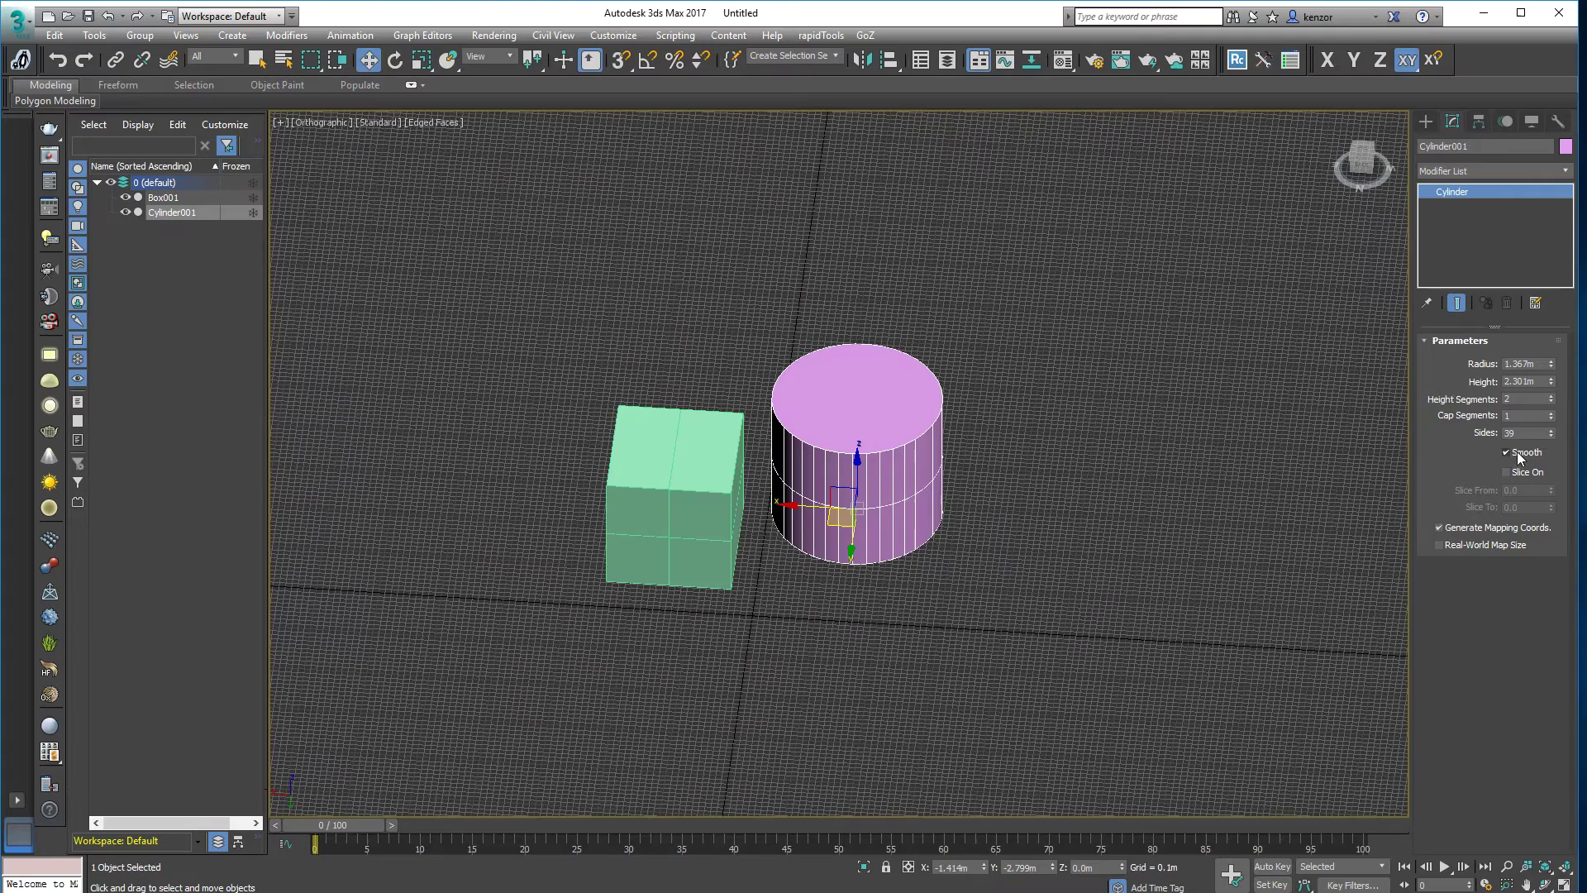
Step: Turn off Smooth for the cylinder and enable slicing to cut out a wedge of about a quarter
alt+middle_drag(1151, 485, 1183, 502)
scroll(1166, 466, up, 3)
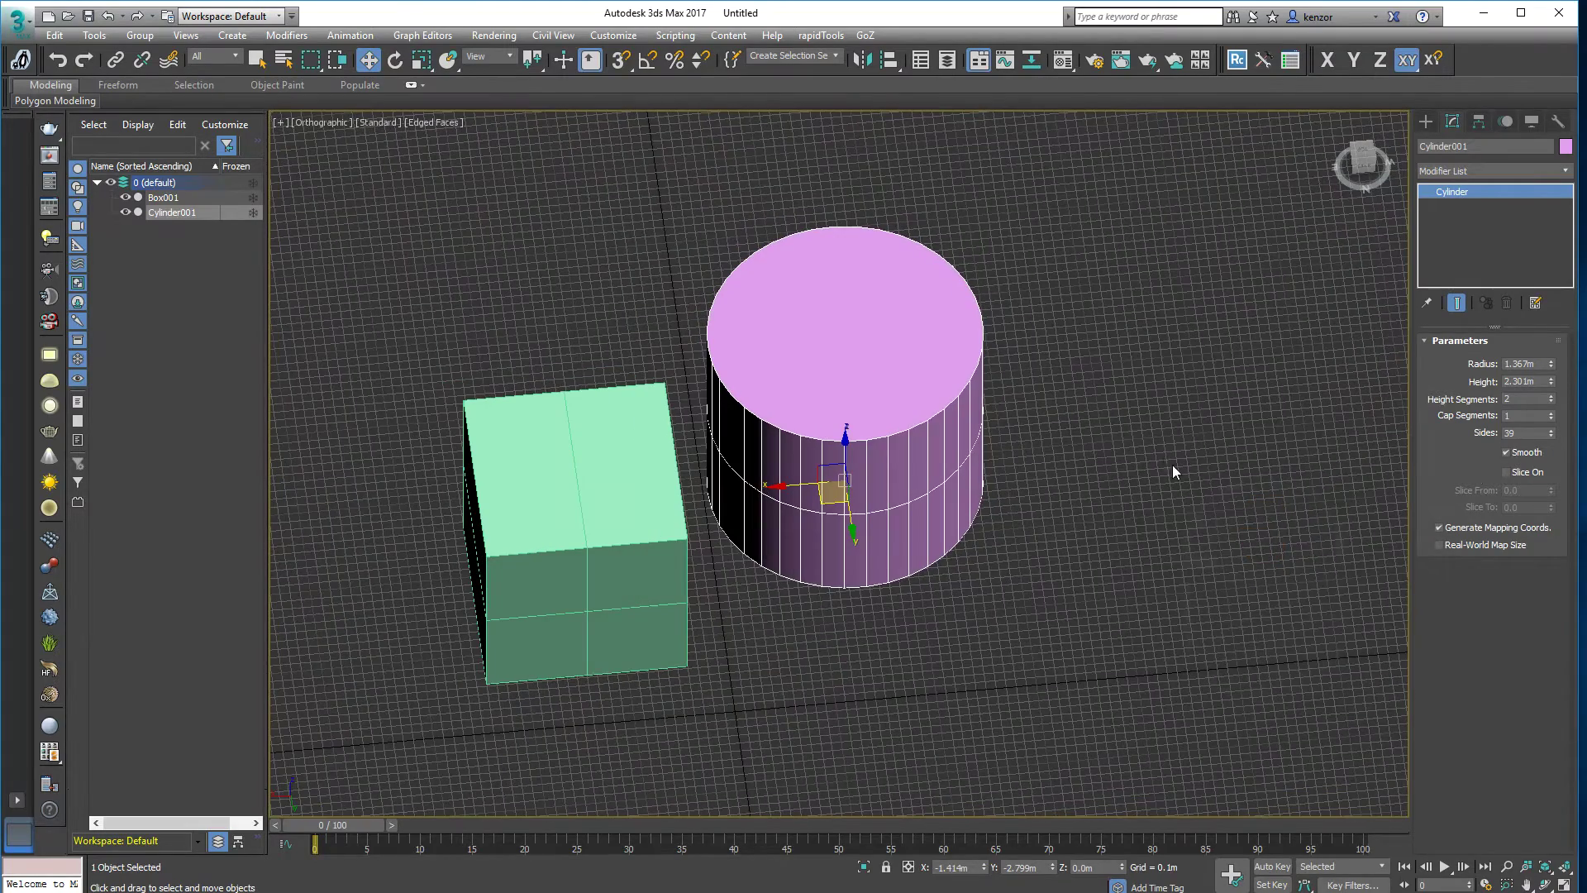
click(1519, 455)
click(1523, 471)
alt+middle_drag(1139, 530, 1143, 547)
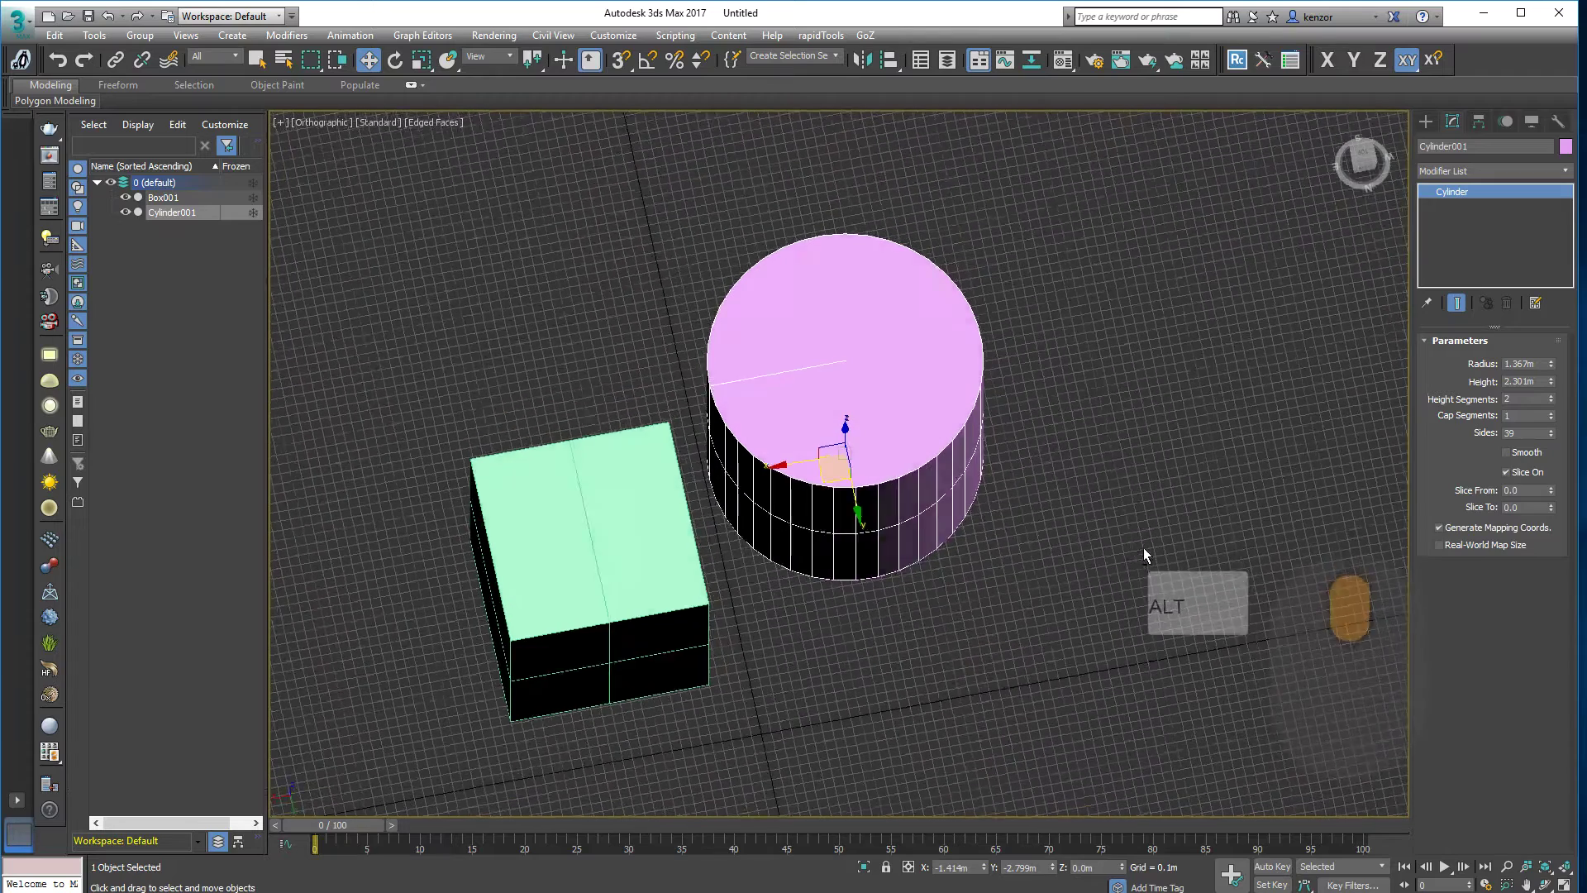
drag(1554, 497, 1557, 645)
Step: Create a sphere with a radius of about 1.19 m beside the sliced cylinder, on the side away from the box
click(1426, 122)
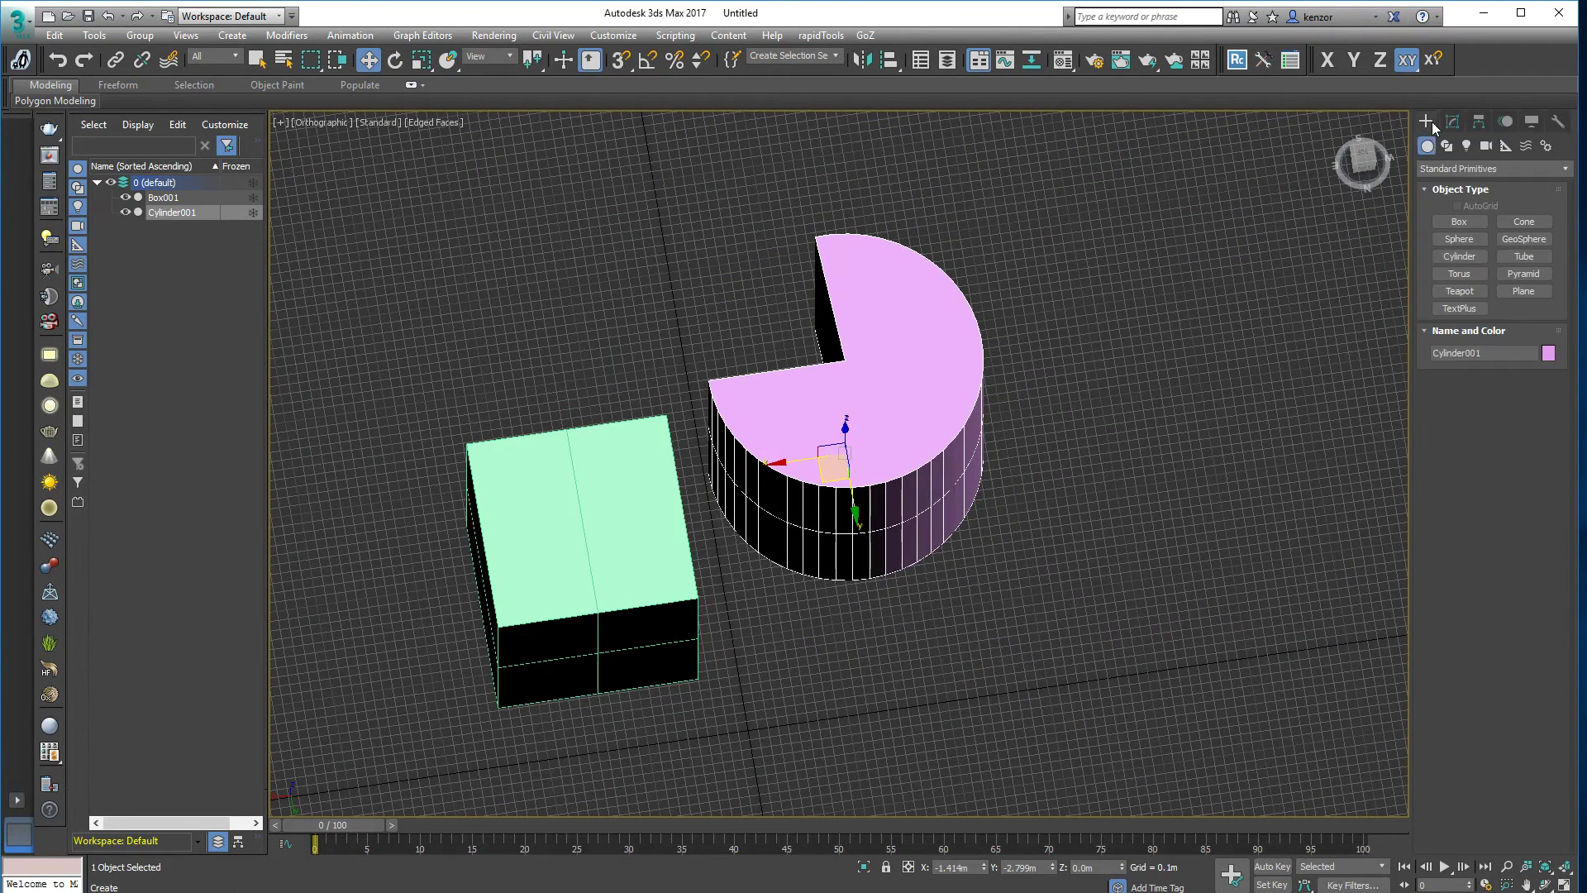
click(1470, 240)
drag(1080, 440, 1179, 498)
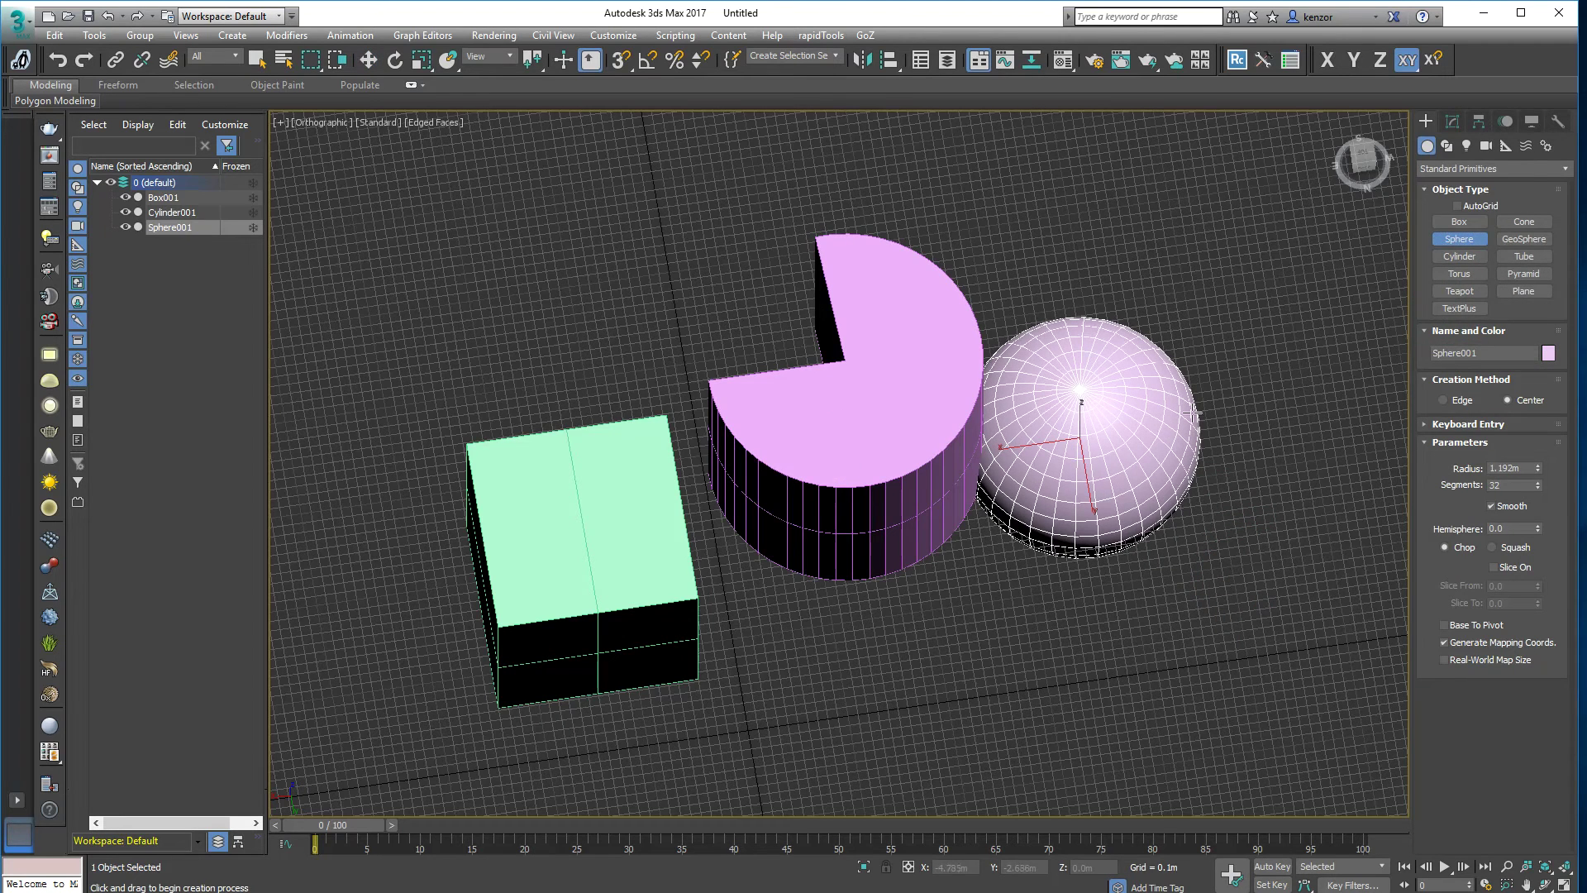
Step: Enable slicing on the sphere and set its Slice From value to 155
click(1455, 121)
alt+middle_drag(1320, 445, 1277, 417)
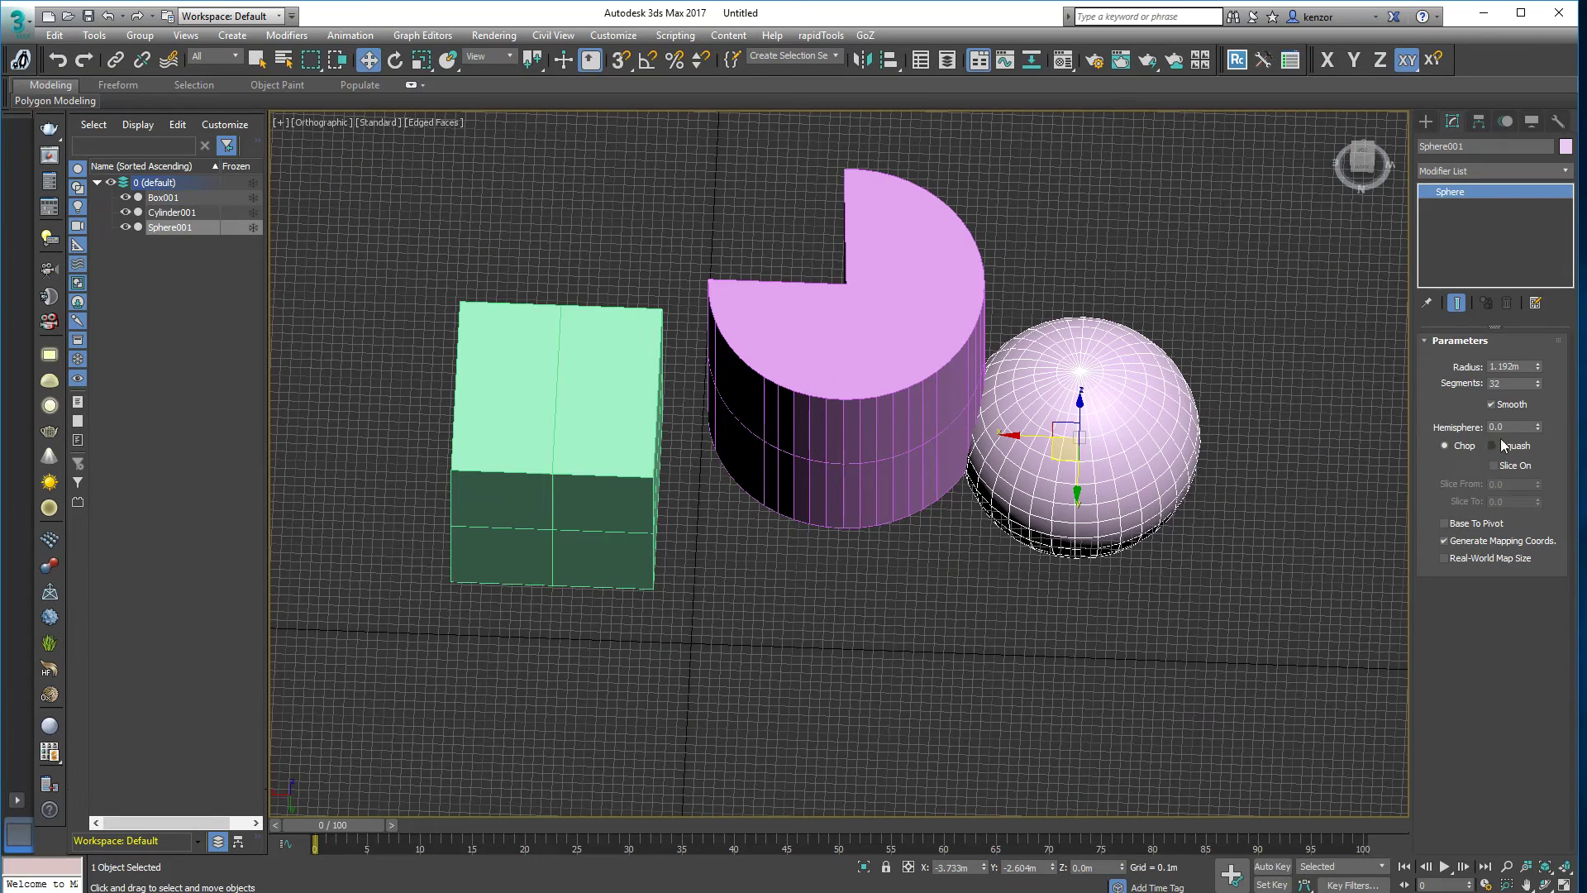
click(1494, 465)
alt+middle_drag(1364, 453, 1301, 443)
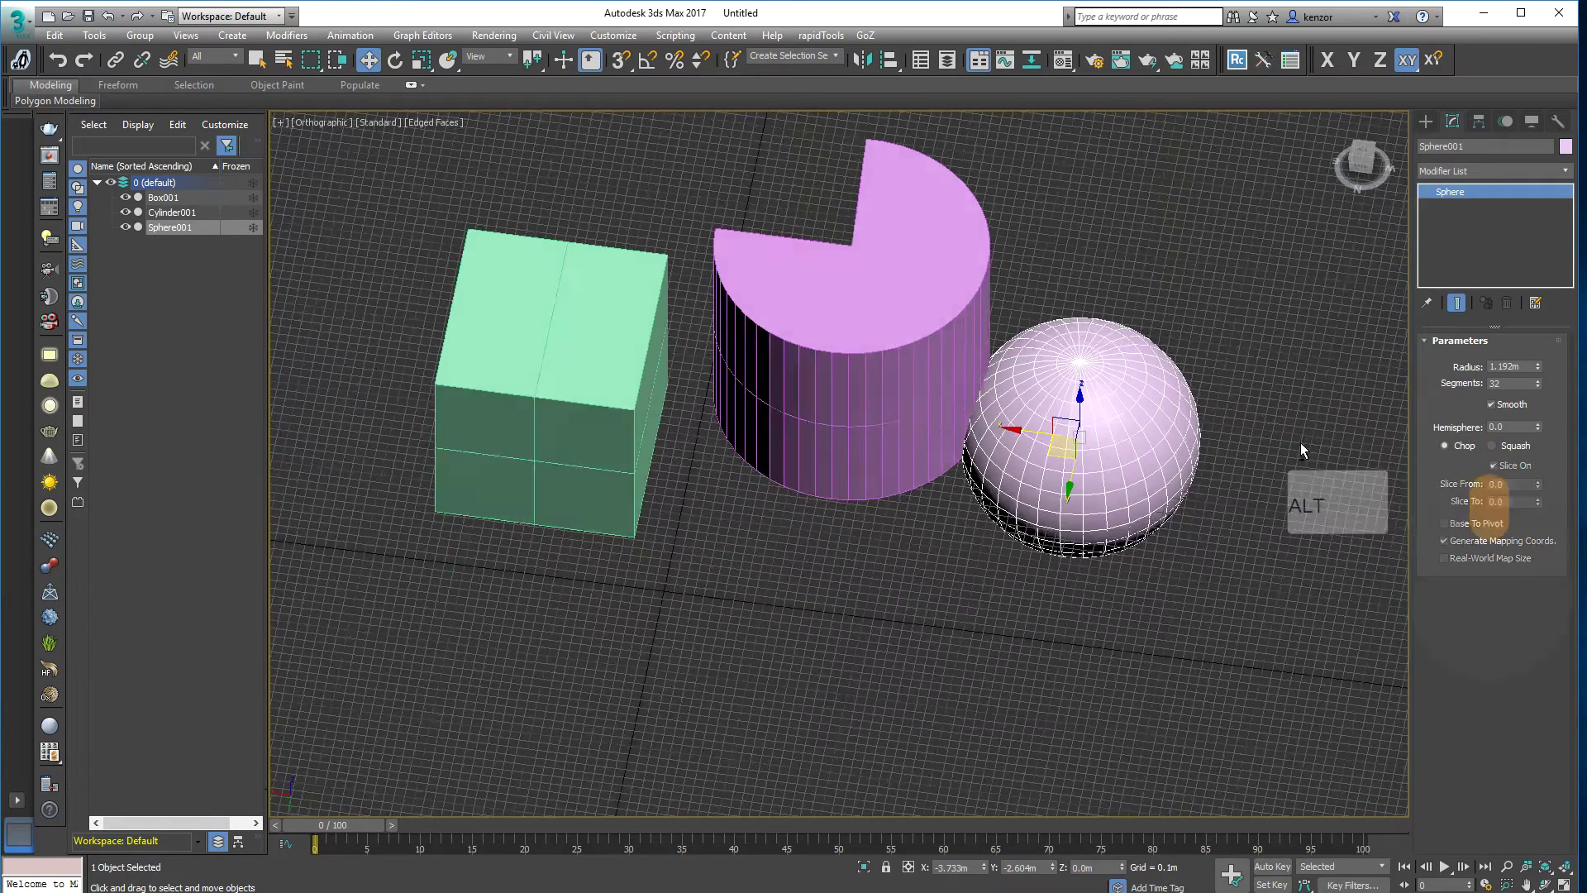
drag(1537, 485, 1517, 355)
alt+middle_drag(1396, 245, 1208, 480)
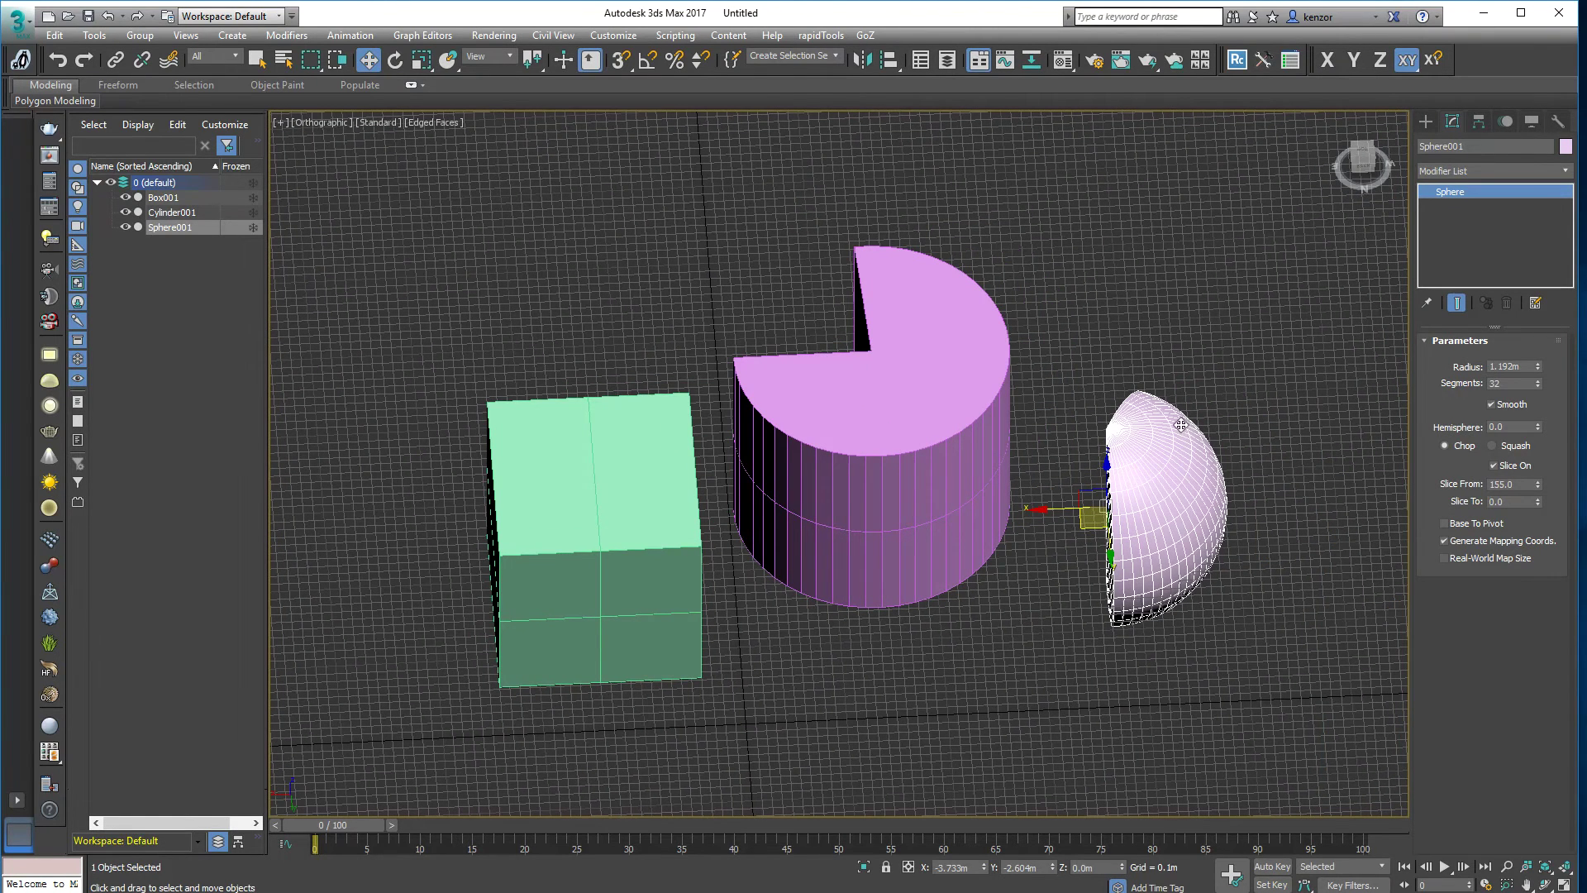
middle_drag(1202, 402, 1257, 395)
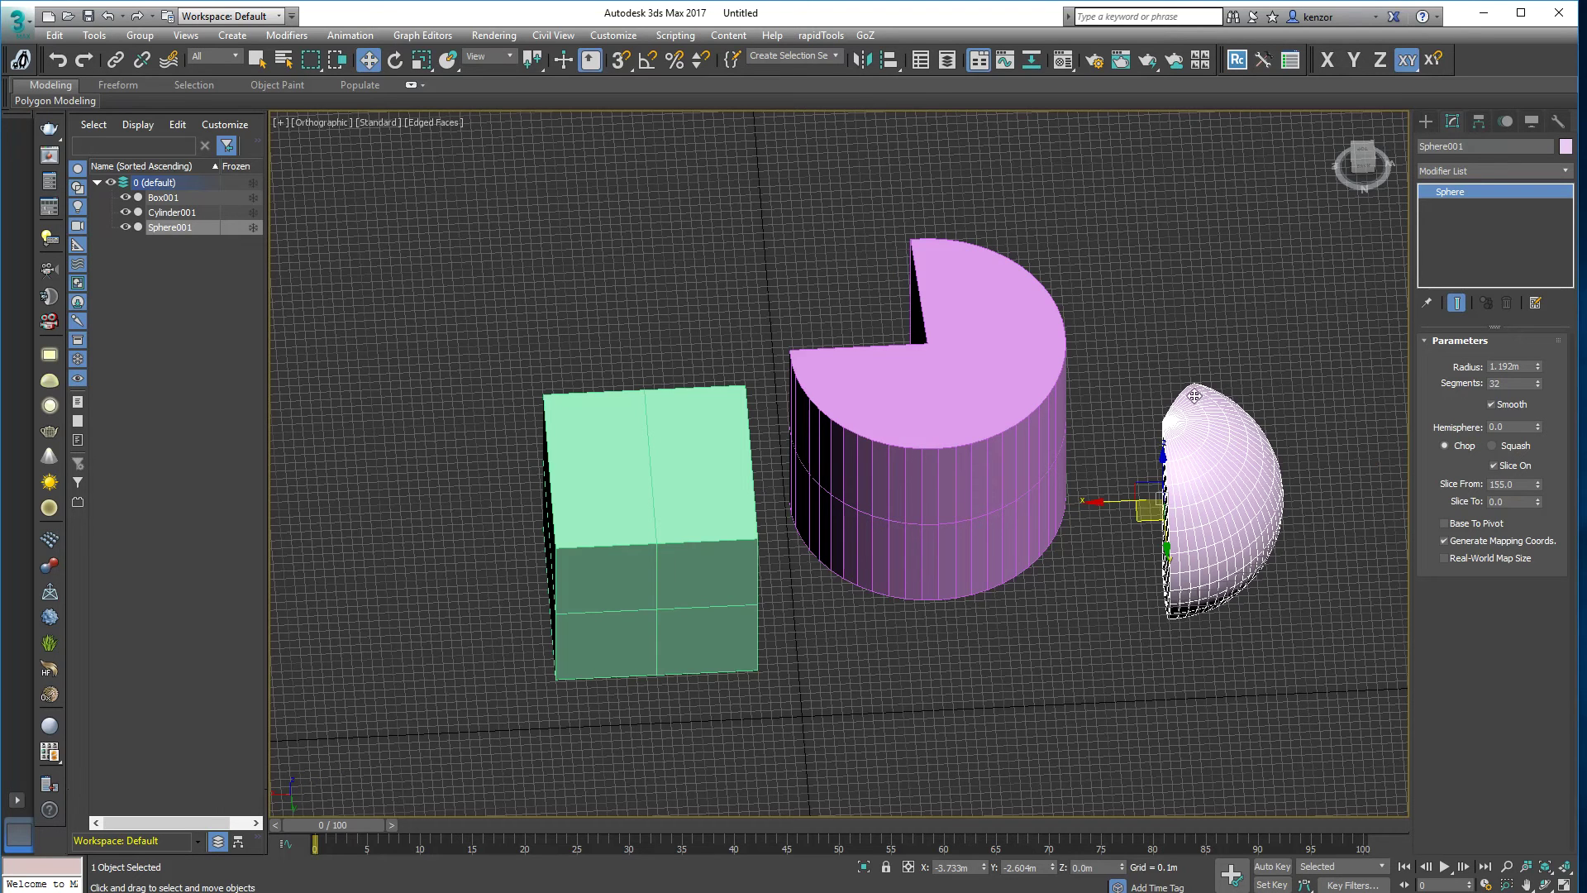
alt+middle_drag(1233, 360, 1170, 404)
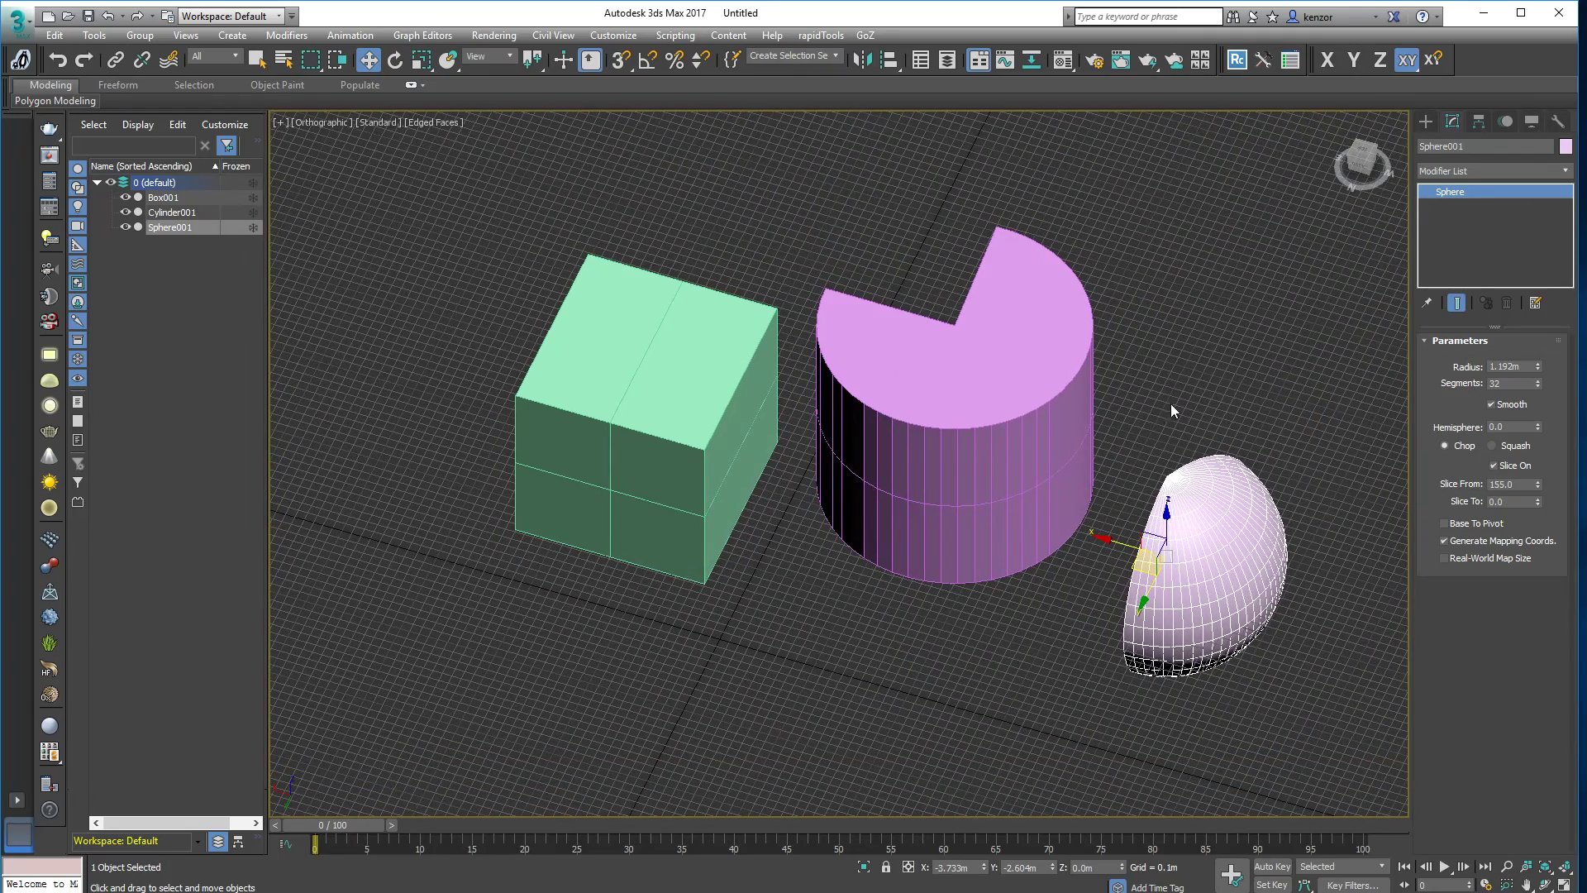